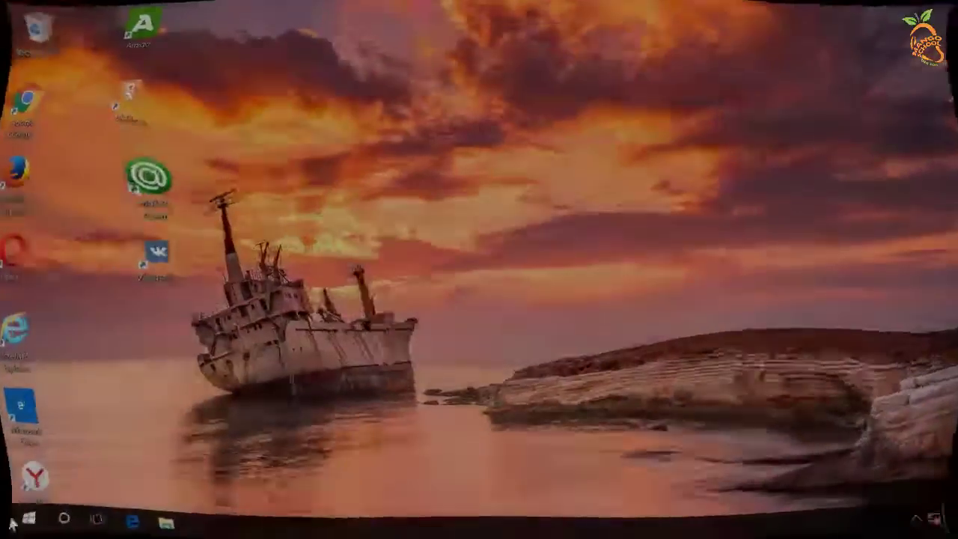
Open Programs and Features in a maximized Control Panel, sorted by Installed On with newest first
{"action": "right_click", "coordinate": [3, 528]}
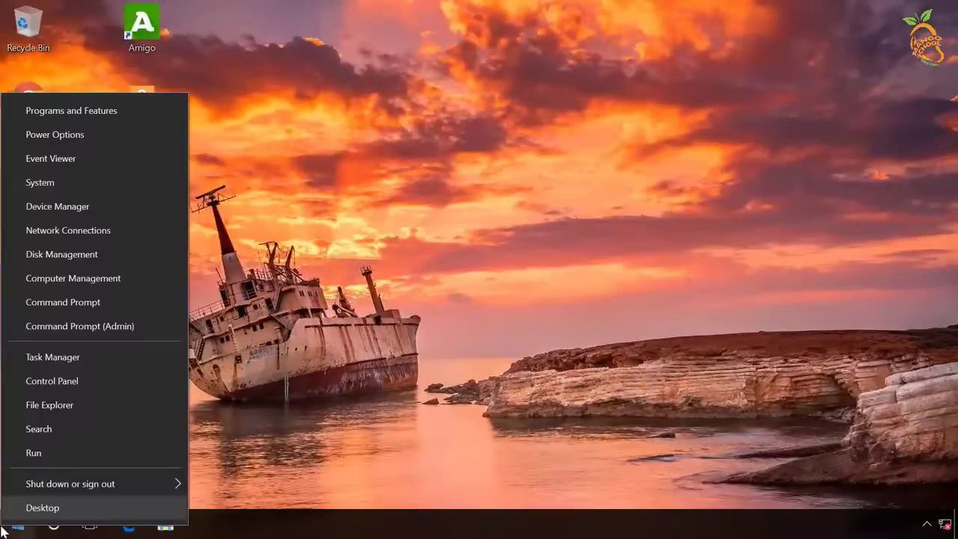
{"action": "left_click", "coordinate": [82, 381]}
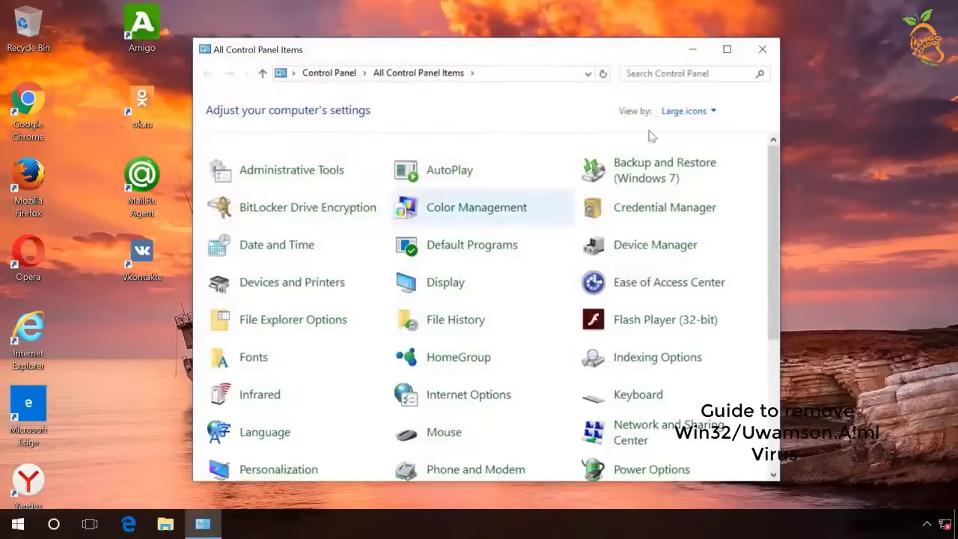
{"action": "left_click", "coordinate": [727, 48]}
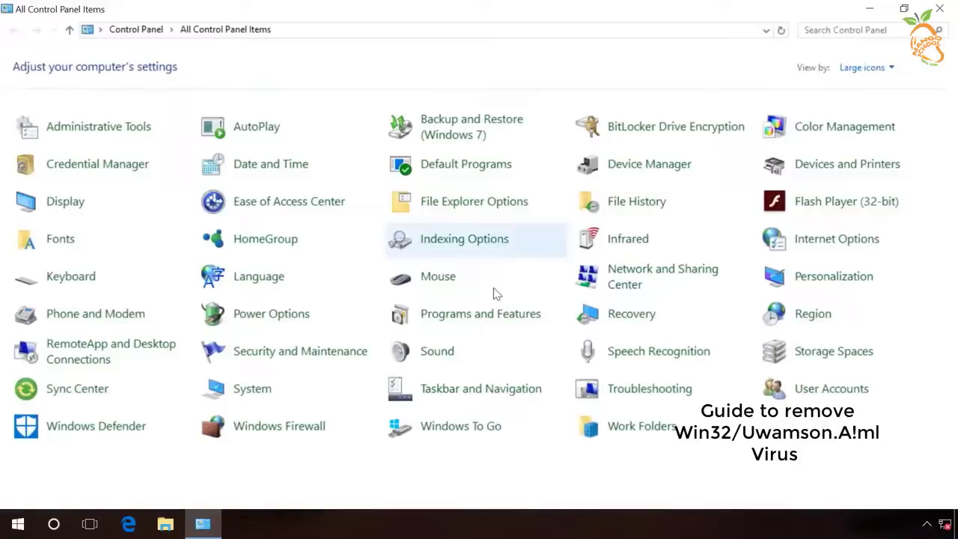
{"action": "left_click", "coordinate": [479, 321]}
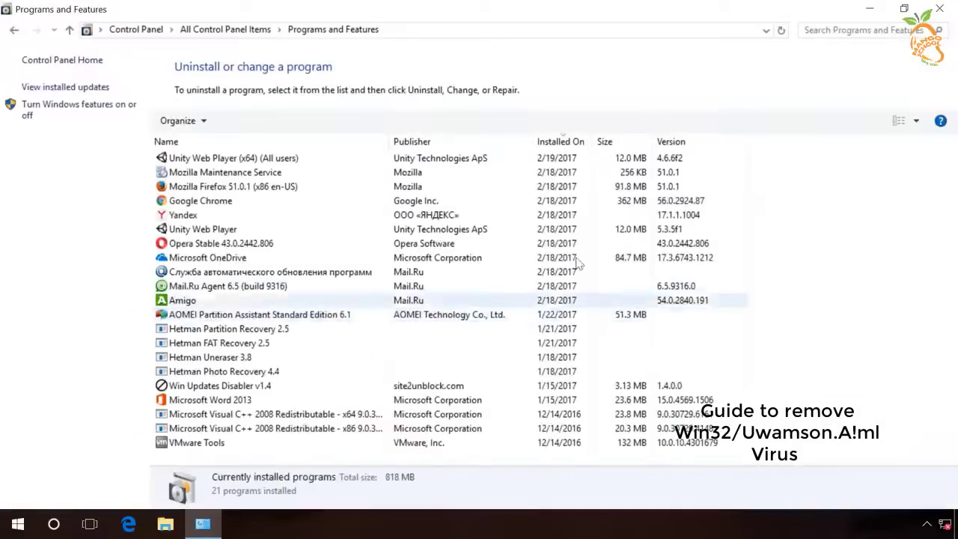
{"action": "left_click", "coordinate": [575, 142]}
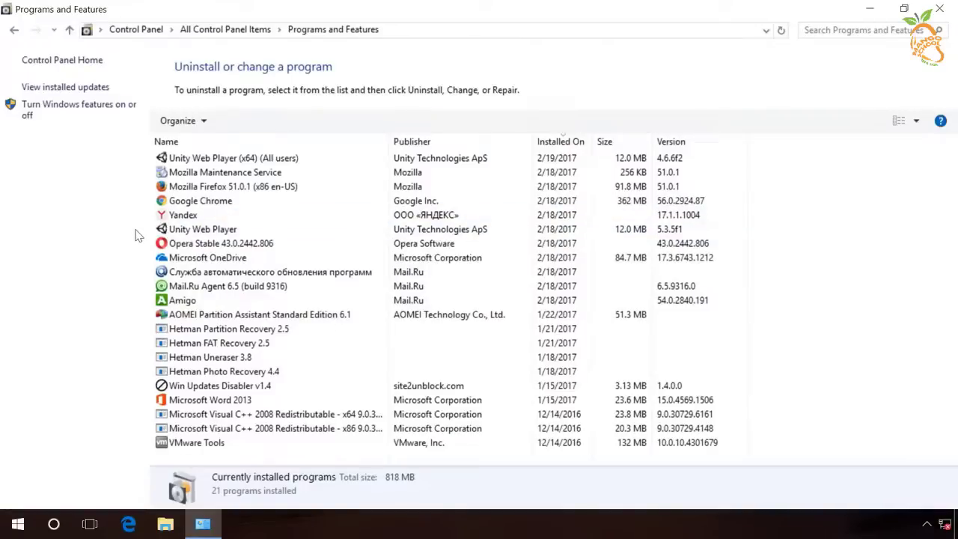
Uninstall Unity Web Player from the installed programs list
{"action": "right_click", "coordinate": [200, 231]}
{"action": "key", "text": "Escape"}
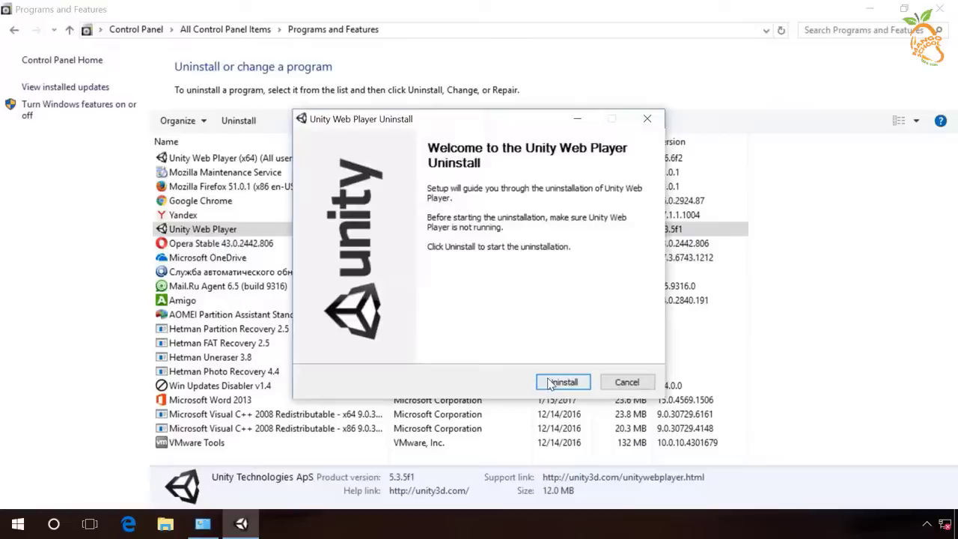
{"action": "left_click", "coordinate": [550, 383]}
{"action": "left_click", "coordinate": [551, 382]}
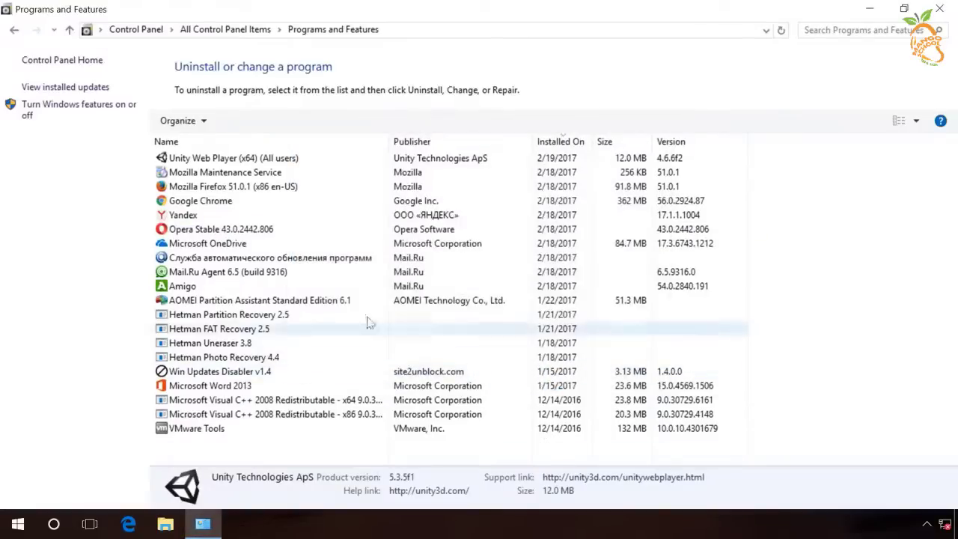
Uninstall the Mail.Ru automatic update service and confirm with Yes
{"action": "right_click", "coordinate": [212, 259]}
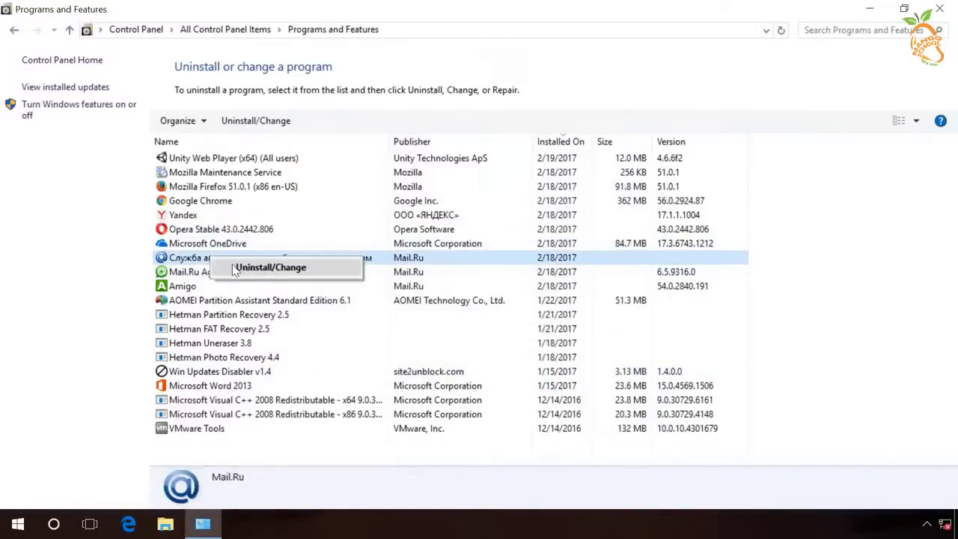
{"action": "left_click", "coordinate": [234, 269]}
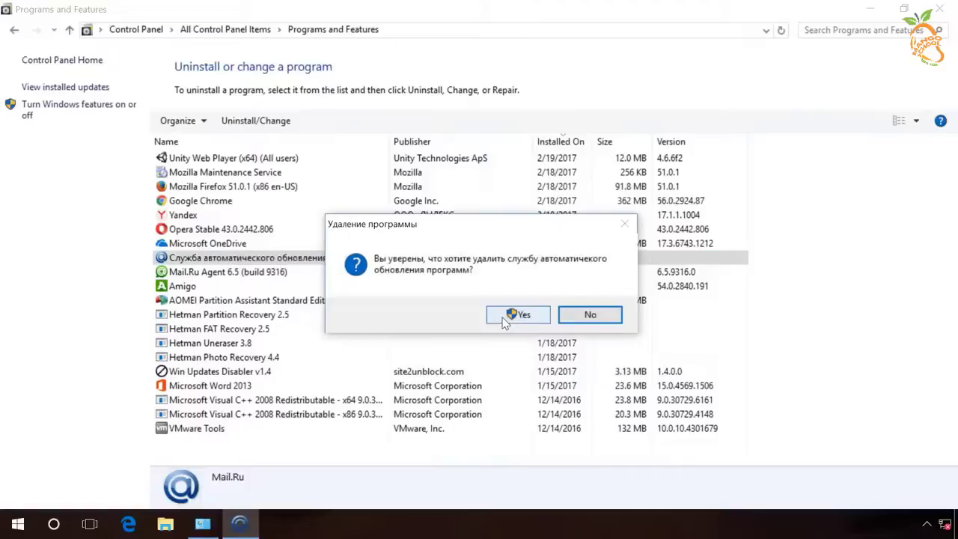
{"action": "left_click", "coordinate": [505, 317]}
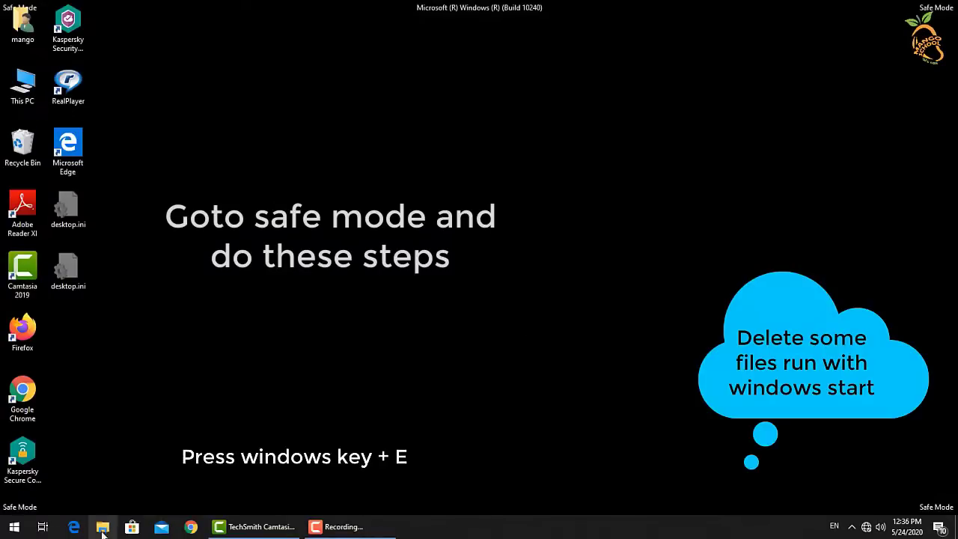
Open C:\ProgramData\Microsoft\Windows\Start Menu\Programs\Startup in File Explorer
{"action": "key", "text": "super+e"}
{"action": "left_click", "coordinate": [97, 325]}
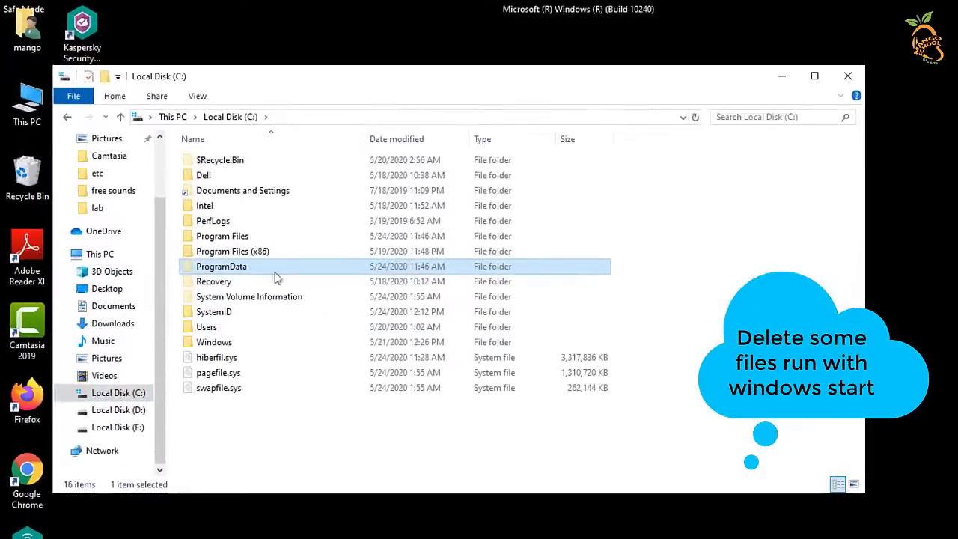
{"action": "double_click", "coordinate": [220, 225]}
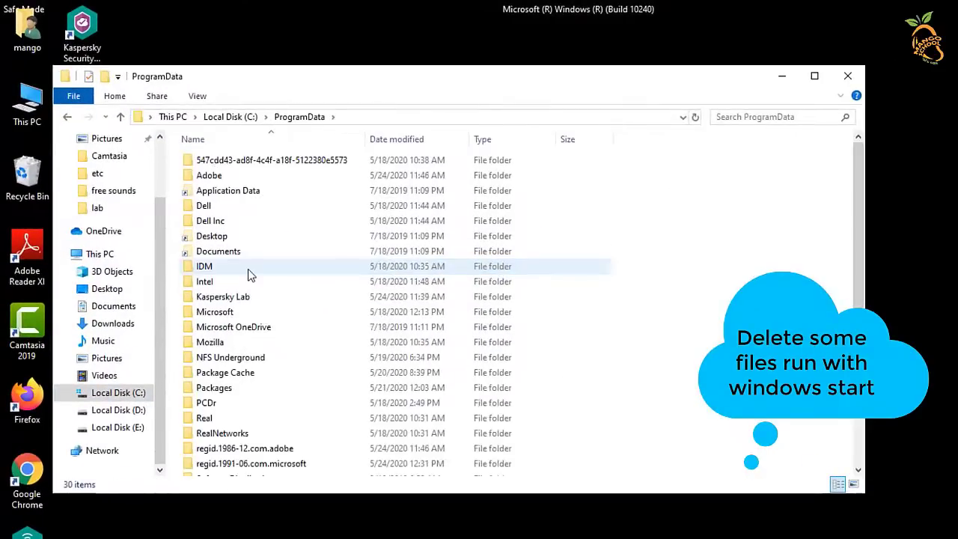
{"action": "scroll", "coordinate": [248, 285], "scroll_direction": "down", "scroll_amount": 2}
{"action": "scroll", "coordinate": [240, 247], "scroll_direction": "down", "scroll_amount": 2}
{"action": "double_click", "coordinate": [228, 186]}
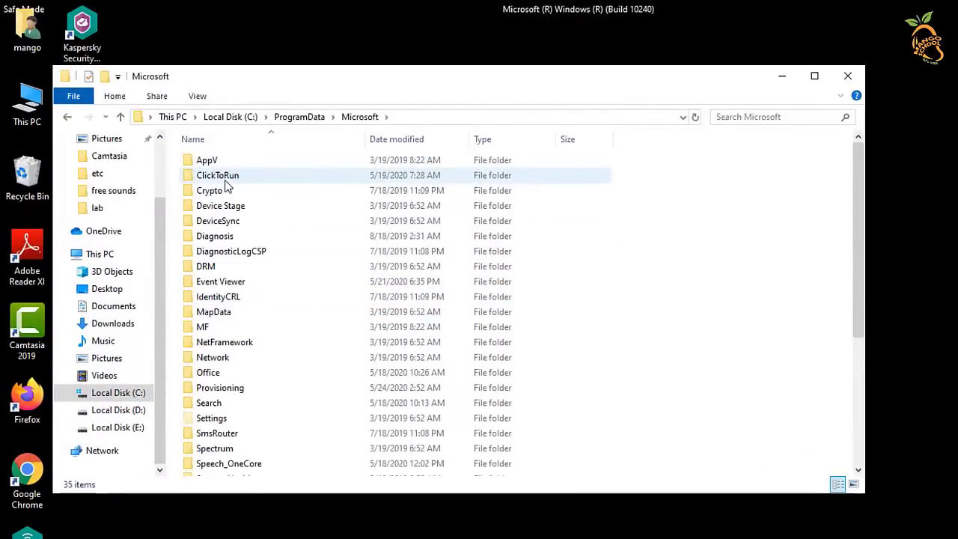
{"action": "scroll", "coordinate": [229, 300], "scroll_direction": "down", "scroll_amount": 3}
{"action": "scroll", "coordinate": [229, 344], "scroll_direction": "down", "scroll_amount": 2}
{"action": "double_click", "coordinate": [224, 374]}
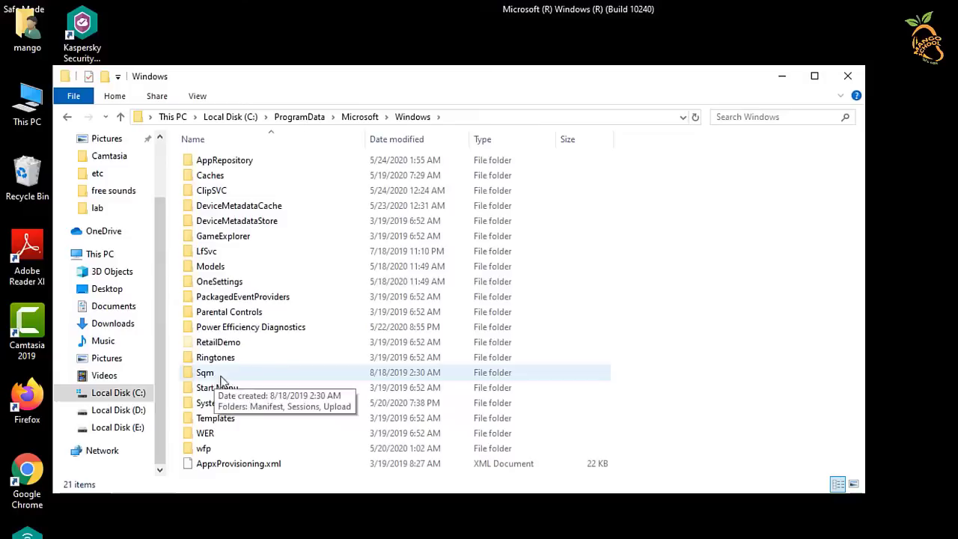
{"action": "double_click", "coordinate": [229, 390]}
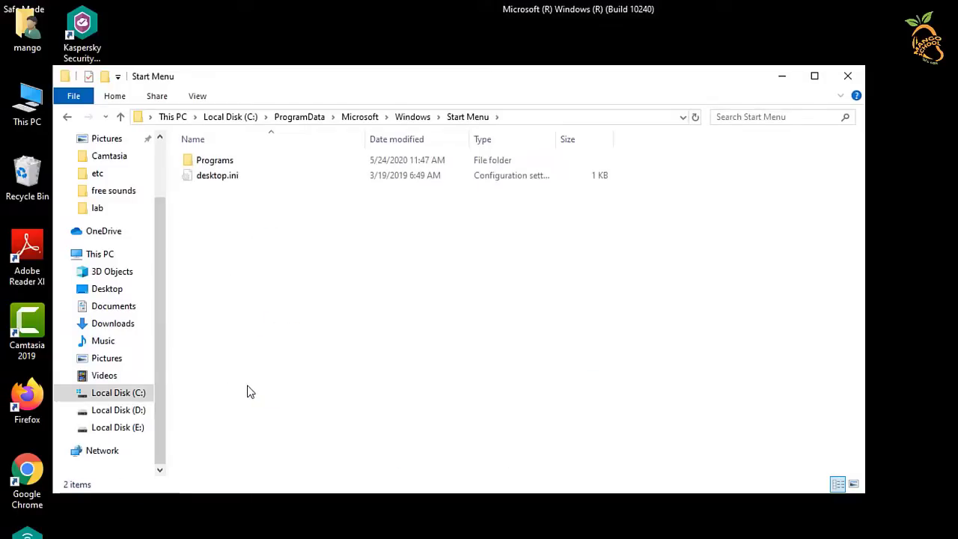
{"action": "double_click", "coordinate": [232, 160]}
{"action": "double_click", "coordinate": [220, 299]}
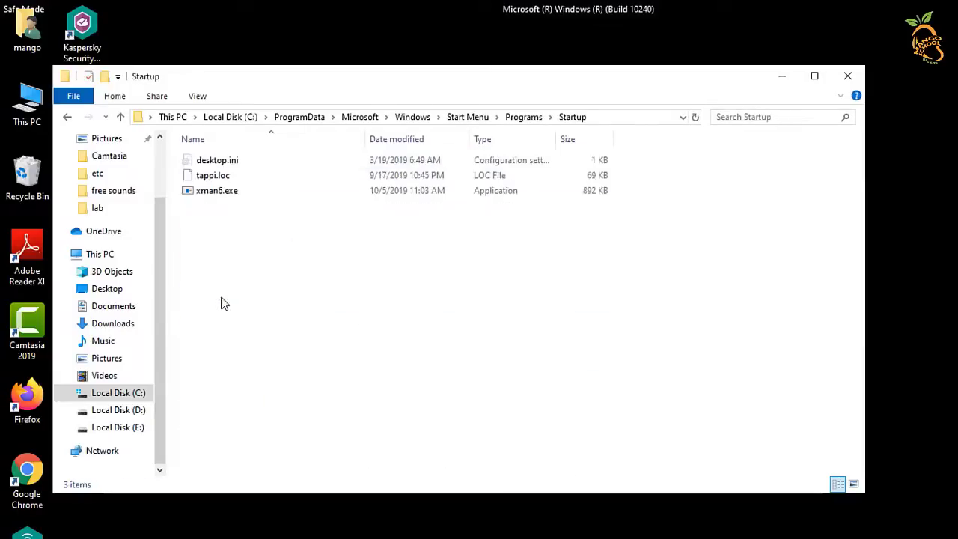
Delete tappi.loc and xman6.exe from the Startup folder and return to drive C
{"action": "left_click_drag", "start_coordinate": [180, 184], "coordinate": [223, 241]}
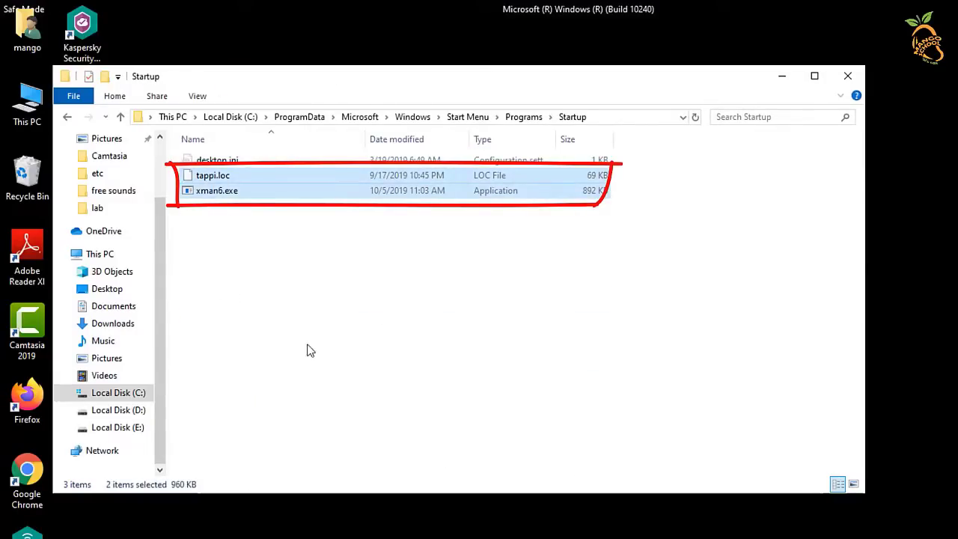
{"action": "key", "text": "Delete"}
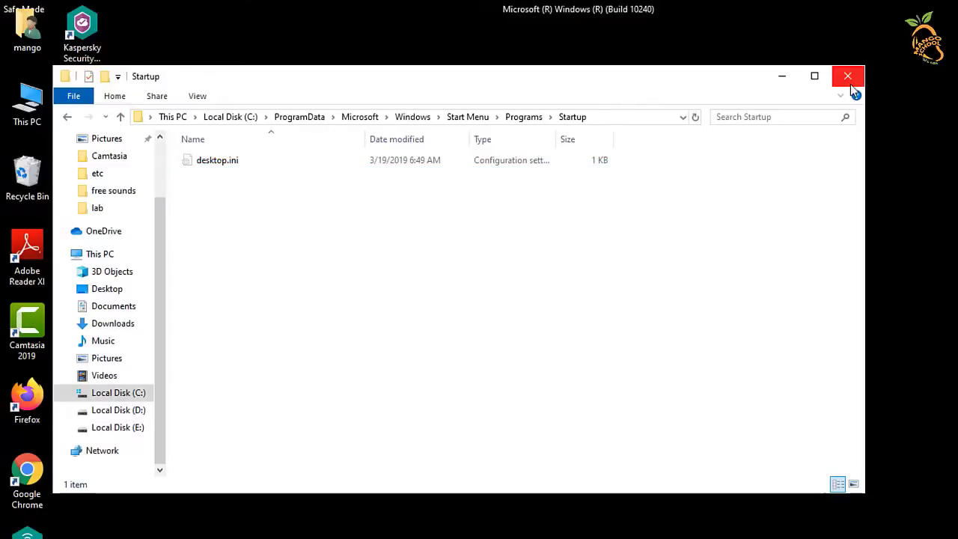
{"action": "left_click", "coordinate": [123, 393]}
Open the user's AppData\Roaming\Microsoft\Windows\Start Menu\Programs\Startup folder
{"action": "double_click", "coordinate": [214, 323]}
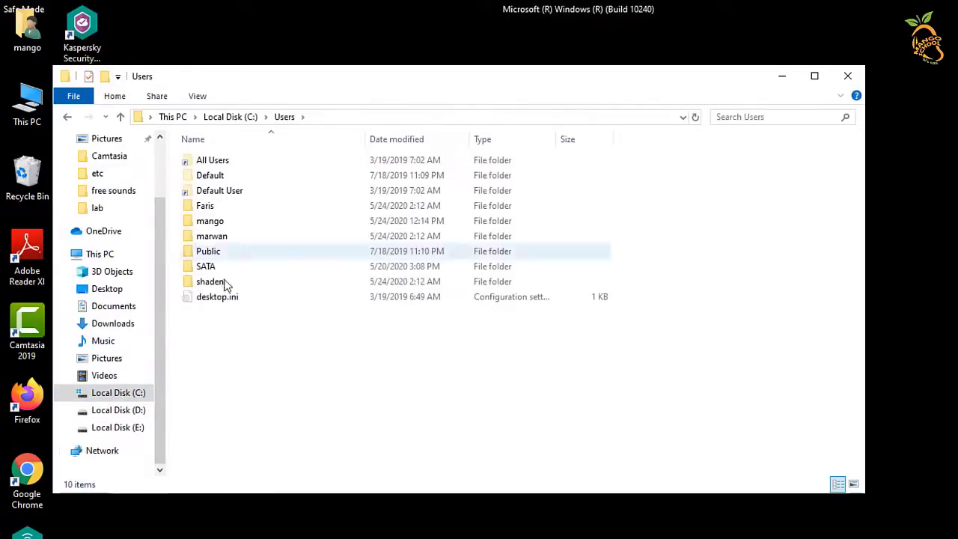
{"action": "double_click", "coordinate": [210, 221]}
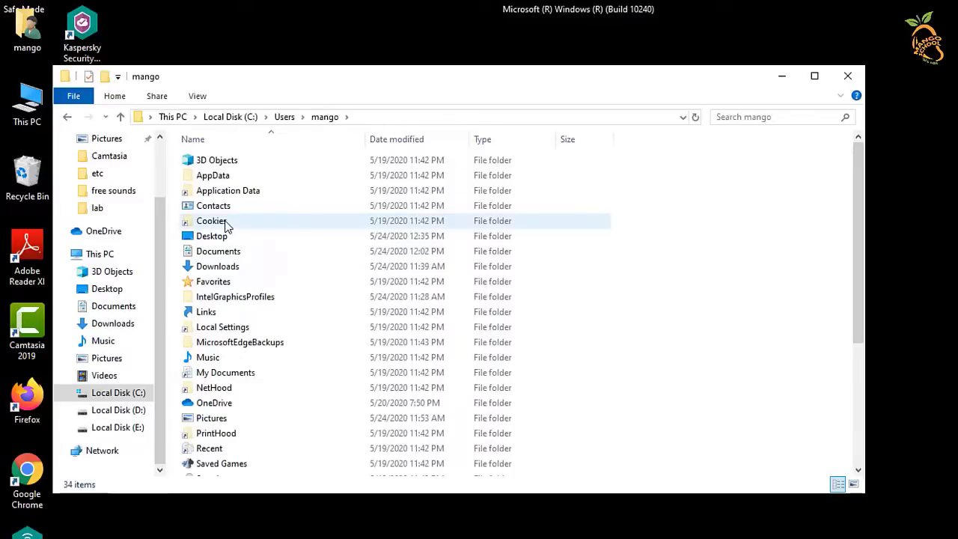
{"action": "double_click", "coordinate": [218, 177]}
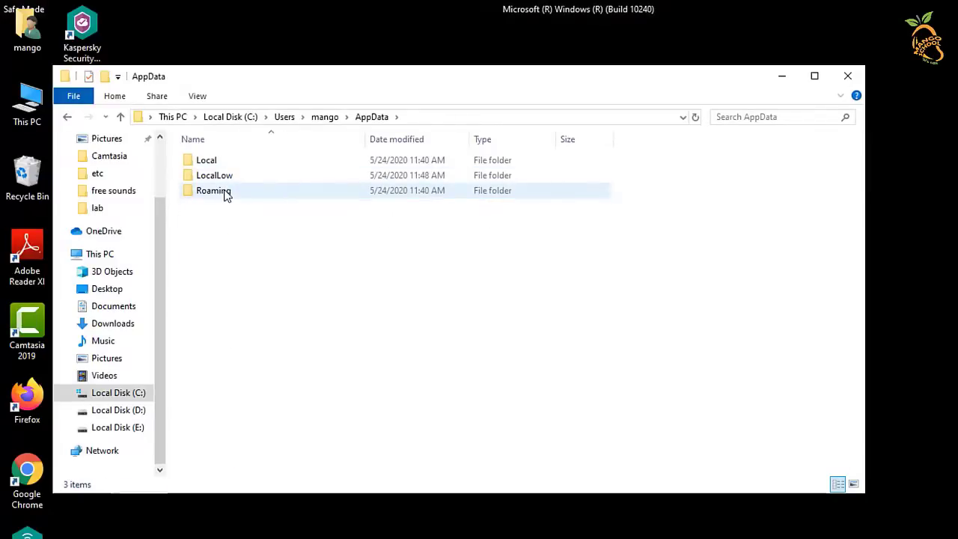
{"action": "double_click", "coordinate": [225, 193]}
{"action": "double_click", "coordinate": [230, 207]}
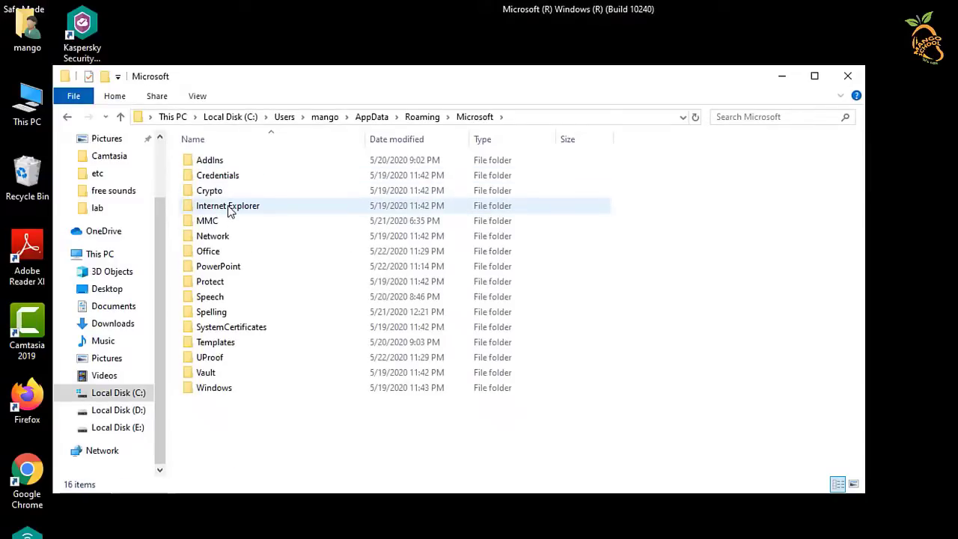
{"action": "double_click", "coordinate": [215, 387]}
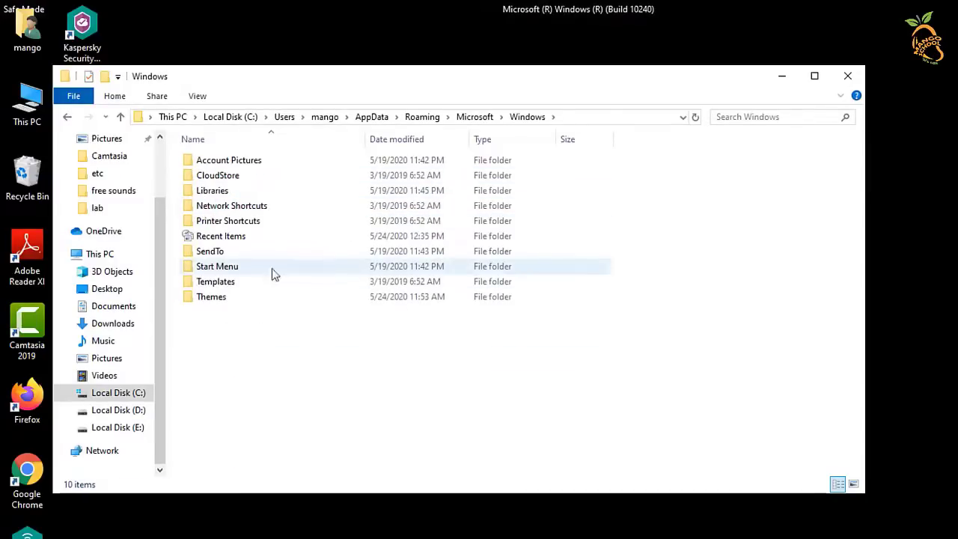
{"action": "double_click", "coordinate": [224, 267]}
{"action": "double_click", "coordinate": [217, 162]}
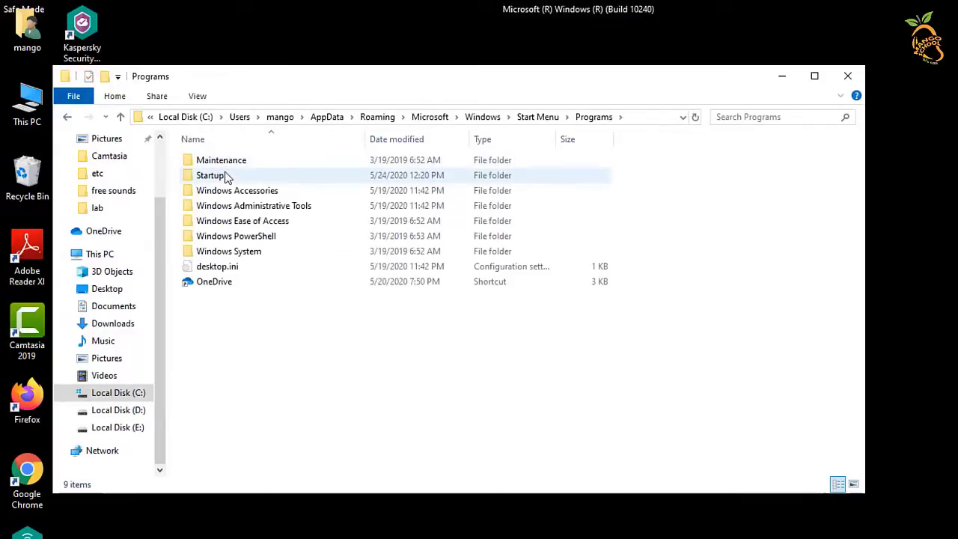
{"action": "double_click", "coordinate": [223, 175]}
Delete 543654ttgd.exe, delself.bat, encrypt.pdb and rdpclip.exe, keeping desktop.ini
{"action": "left_click", "coordinate": [215, 175]}
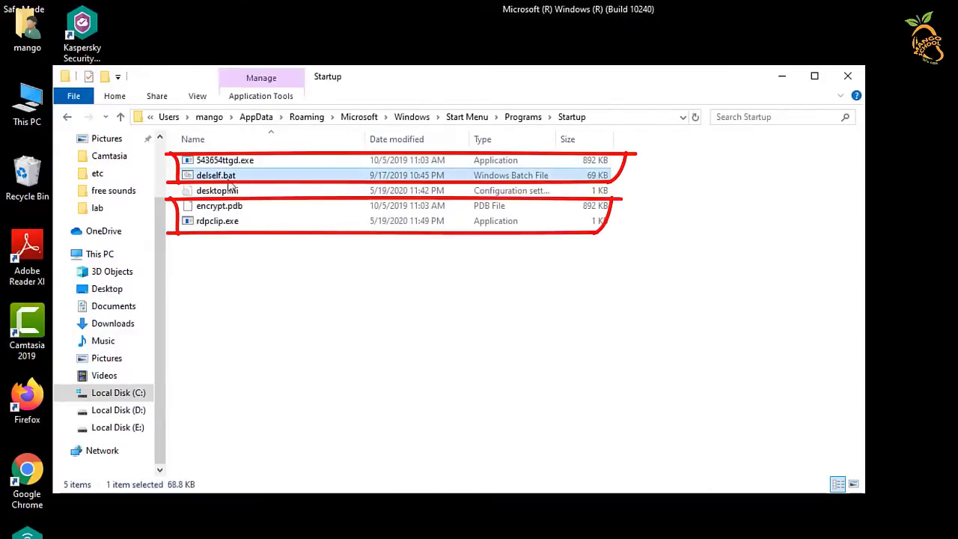
{"action": "left_click", "coordinate": [221, 206]}
{"action": "left_click", "coordinate": [227, 223]}
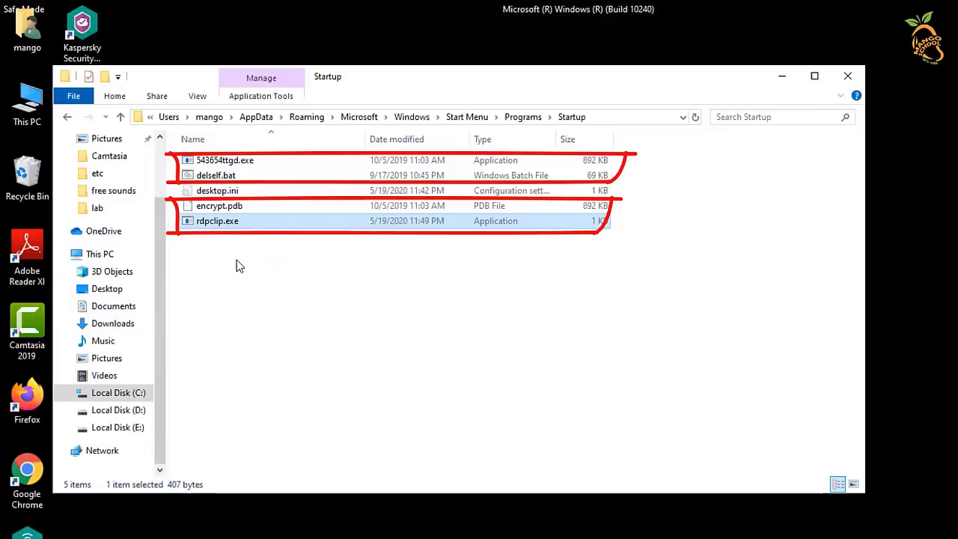
{"action": "left_click_drag", "start_coordinate": [236, 261], "coordinate": [206, 204]}
{"action": "left_click", "coordinate": [215, 175], "text": "ctrl"}
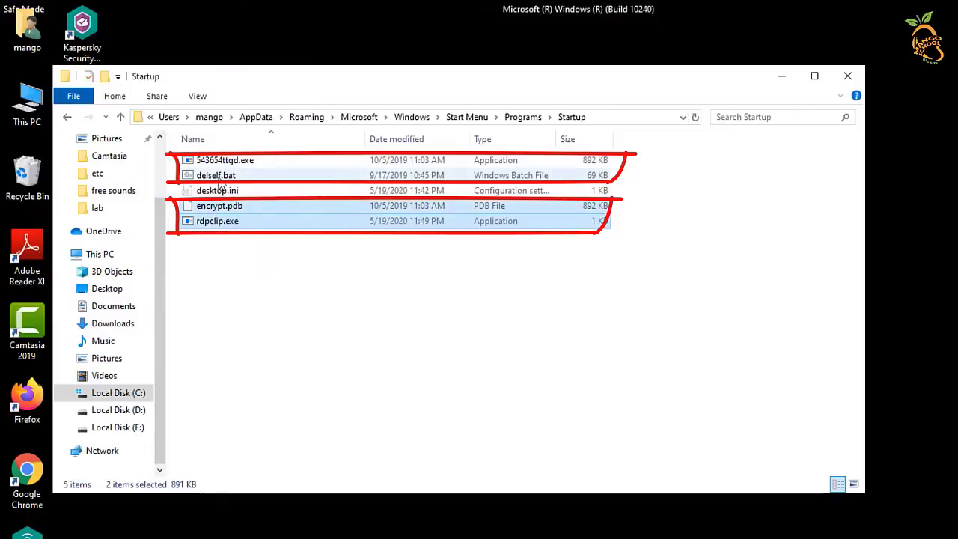
{"action": "right_click", "coordinate": [251, 235]}
{"action": "left_click", "coordinate": [285, 499]}
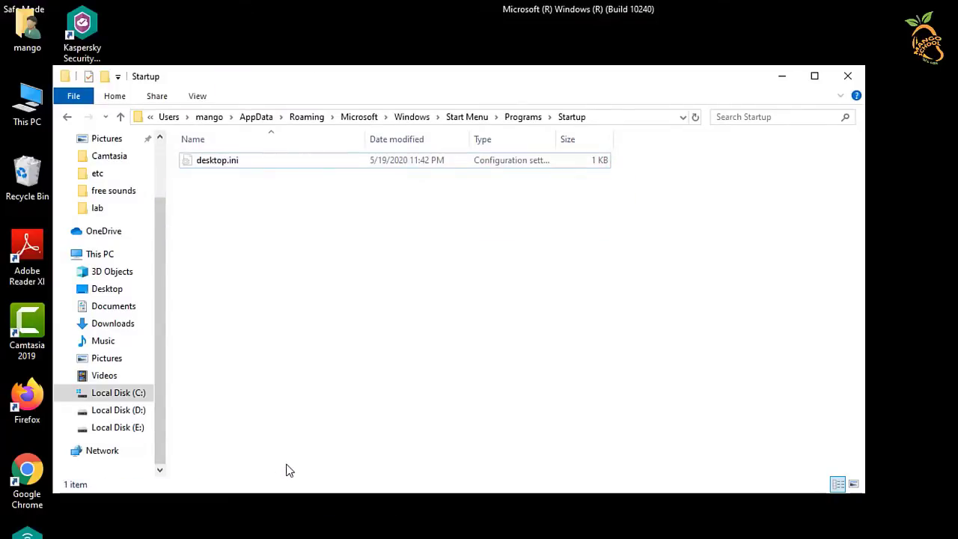
Launch regedit and expand HKEY_LOCAL_MACHINE\SOFTWARE\Microsoft
{"action": "key", "text": "super+r"}
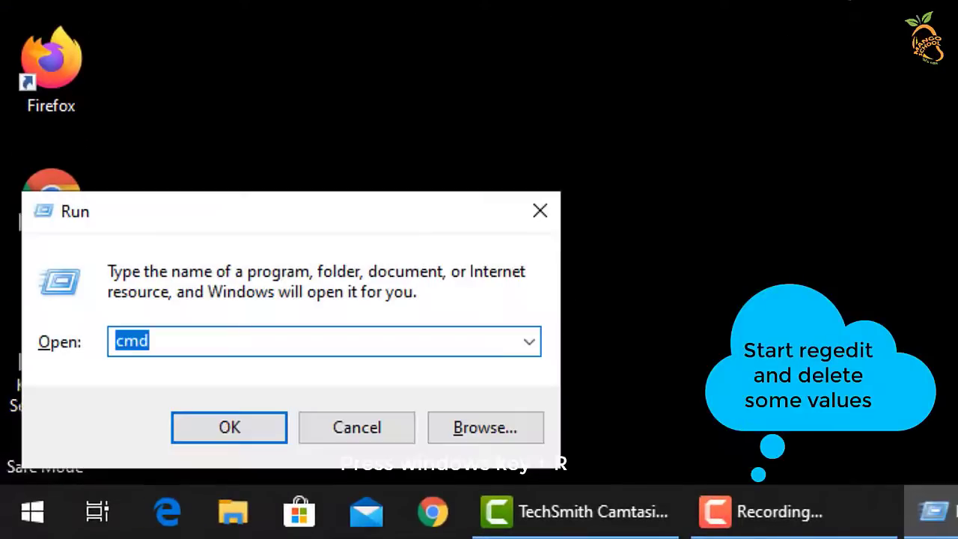
{"action": "type", "text": "re"}
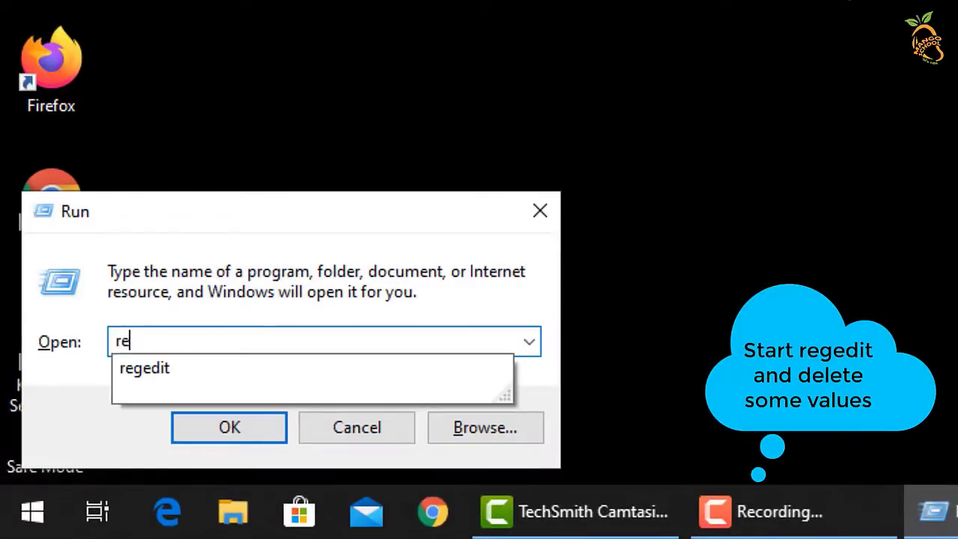
{"action": "type", "text": "gedit"}
{"action": "key", "text": "Return"}
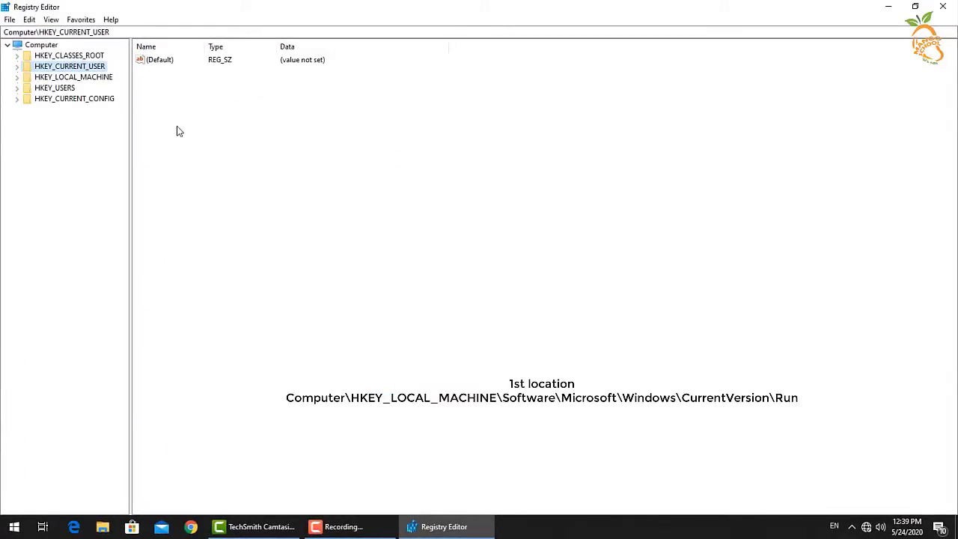
{"action": "double_click", "coordinate": [83, 78]}
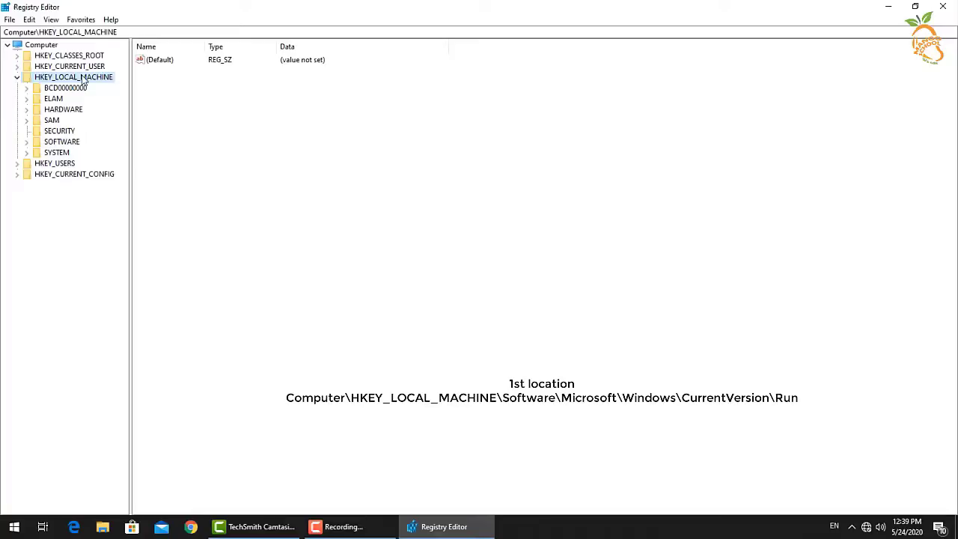
{"action": "left_click", "coordinate": [65, 142]}
{"action": "double_click", "coordinate": [64, 144]}
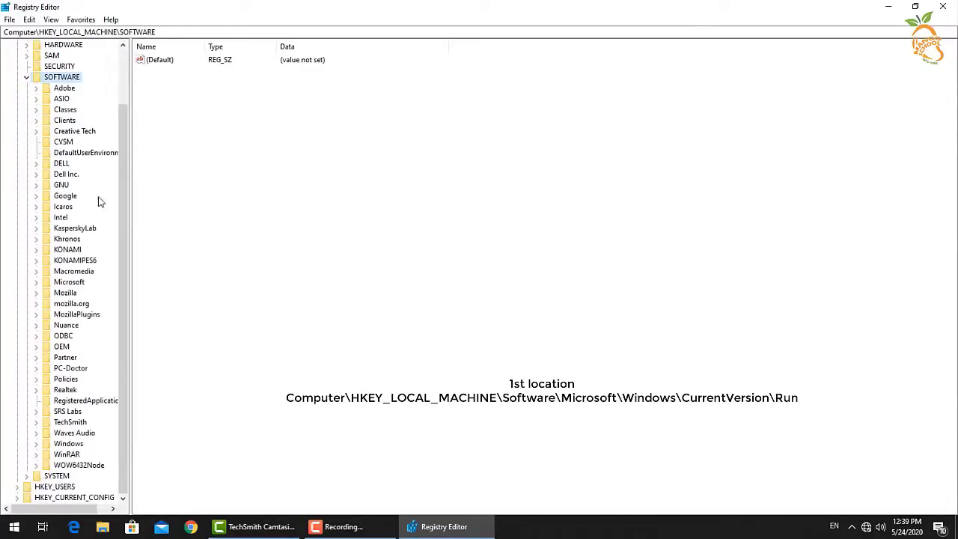
{"action": "left_click", "coordinate": [68, 283]}
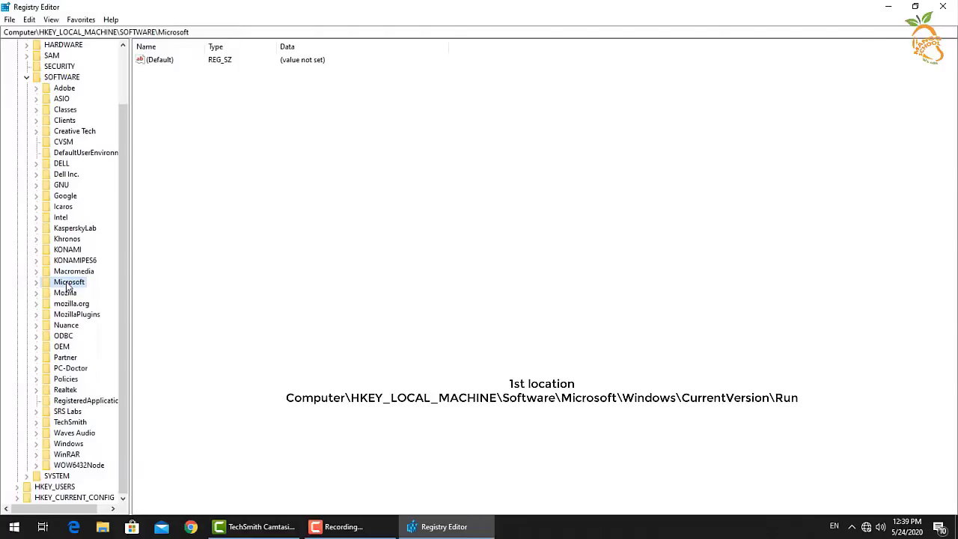
{"action": "double_click", "coordinate": [67, 283]}
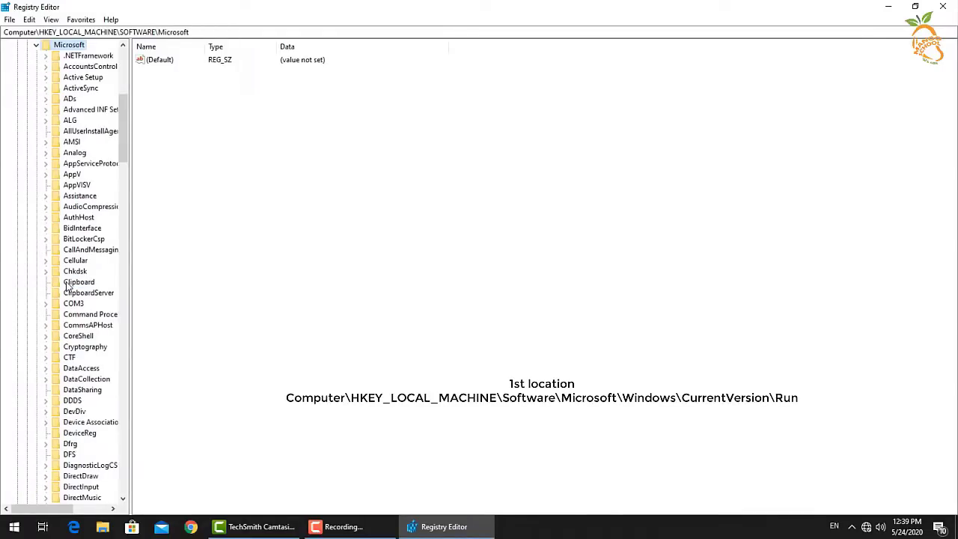
Expand Windows\CurrentVersion and show the HKLM Run key's startup values
{"action": "scroll", "coordinate": [67, 298], "scroll_direction": "down", "scroll_amount": 2}
{"action": "scroll", "coordinate": [105, 423], "scroll_direction": "down", "scroll_amount": 5}
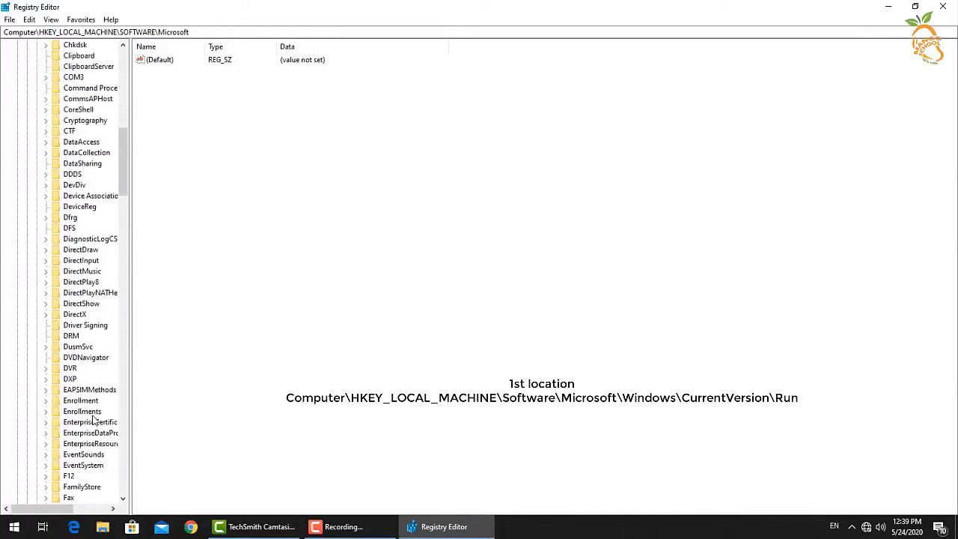
{"action": "scroll", "coordinate": [107, 427], "scroll_direction": "down", "scroll_amount": 1}
{"action": "scroll", "coordinate": [109, 429], "scroll_direction": "down", "scroll_amount": 5}
{"action": "scroll", "coordinate": [107, 429], "scroll_direction": "down", "scroll_amount": 8}
{"action": "scroll", "coordinate": [108, 429], "scroll_direction": "down", "scroll_amount": 7}
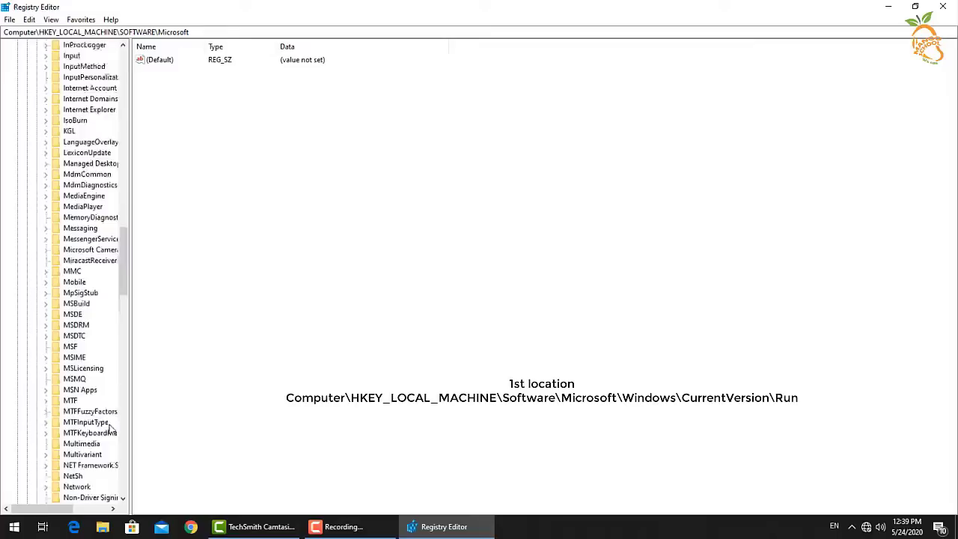
{"action": "scroll", "coordinate": [108, 429], "scroll_direction": "down", "scroll_amount": 7}
{"action": "scroll", "coordinate": [110, 429], "scroll_direction": "down", "scroll_amount": 6}
{"action": "scroll", "coordinate": [109, 426], "scroll_direction": "down", "scroll_amount": 9}
{"action": "scroll", "coordinate": [109, 423], "scroll_direction": "down", "scroll_amount": 7}
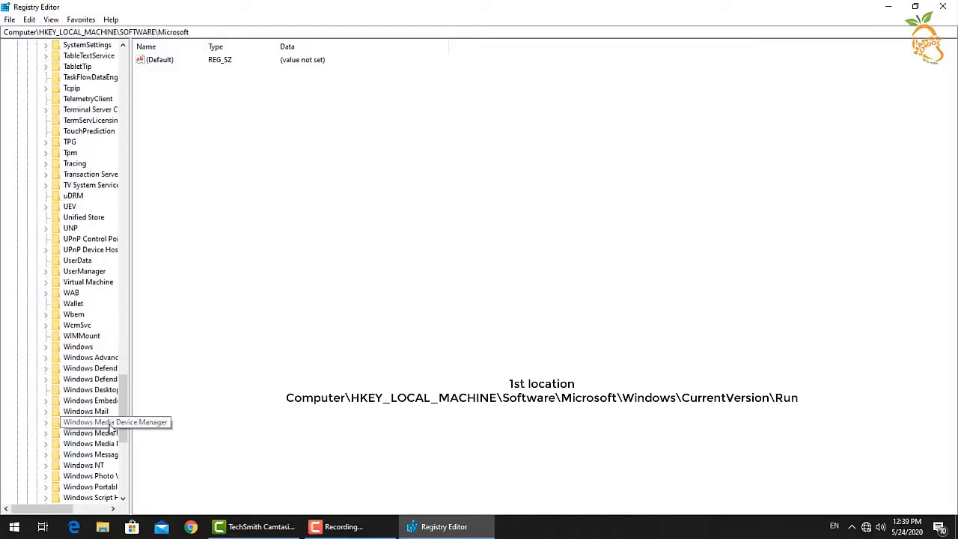
{"action": "double_click", "coordinate": [80, 347]}
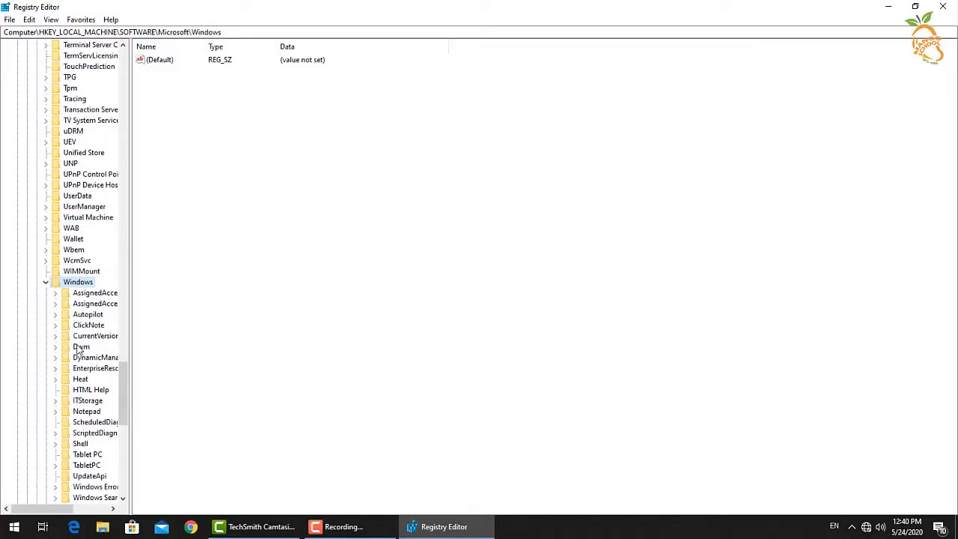
{"action": "scroll", "coordinate": [79, 352], "scroll_direction": "down", "scroll_amount": 1}
{"action": "left_click", "coordinate": [97, 304]}
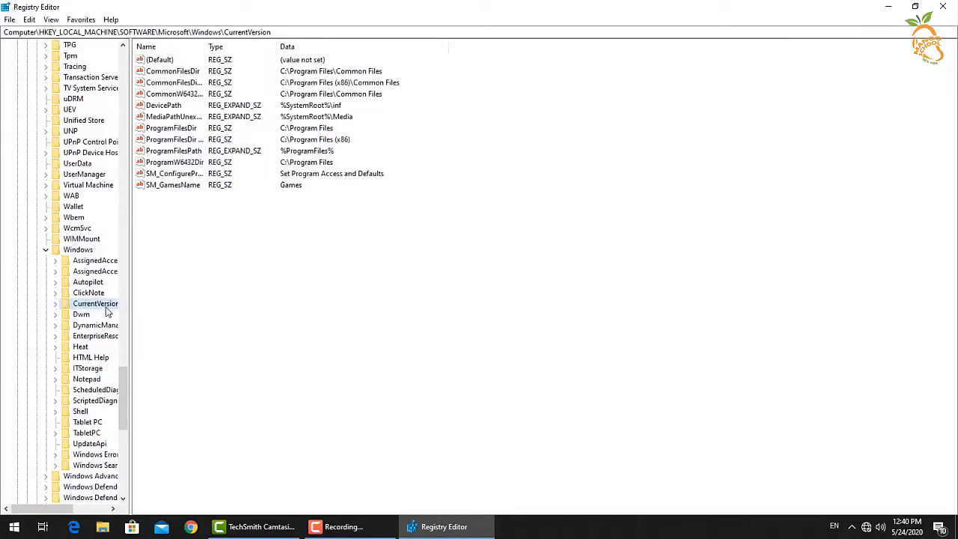
{"action": "double_click", "coordinate": [106, 306]}
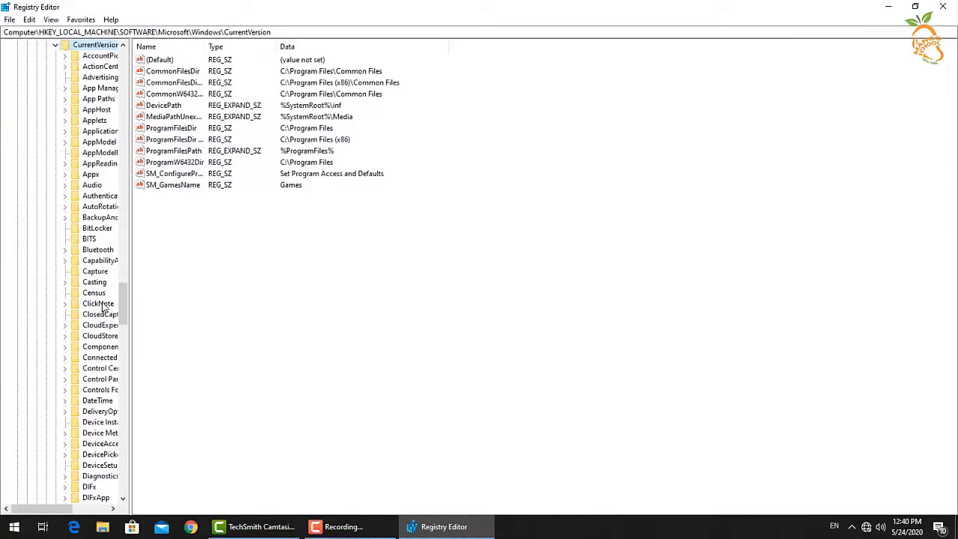
{"action": "scroll", "coordinate": [105, 306], "scroll_direction": "down", "scroll_amount": 2}
{"action": "scroll", "coordinate": [104, 307], "scroll_direction": "down", "scroll_amount": 2}
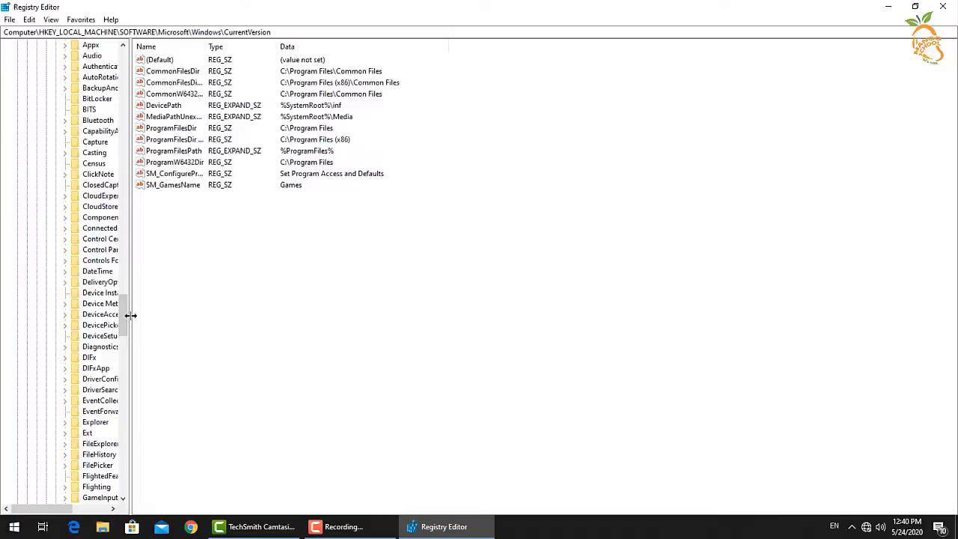
{"action": "left_click_drag", "start_coordinate": [130, 315], "coordinate": [290, 315]}
{"action": "scroll", "coordinate": [150, 371], "scroll_direction": "down", "scroll_amount": 2}
{"action": "scroll", "coordinate": [151, 371], "scroll_direction": "down", "scroll_amount": 3}
{"action": "scroll", "coordinate": [151, 371], "scroll_direction": "down", "scroll_amount": 6}
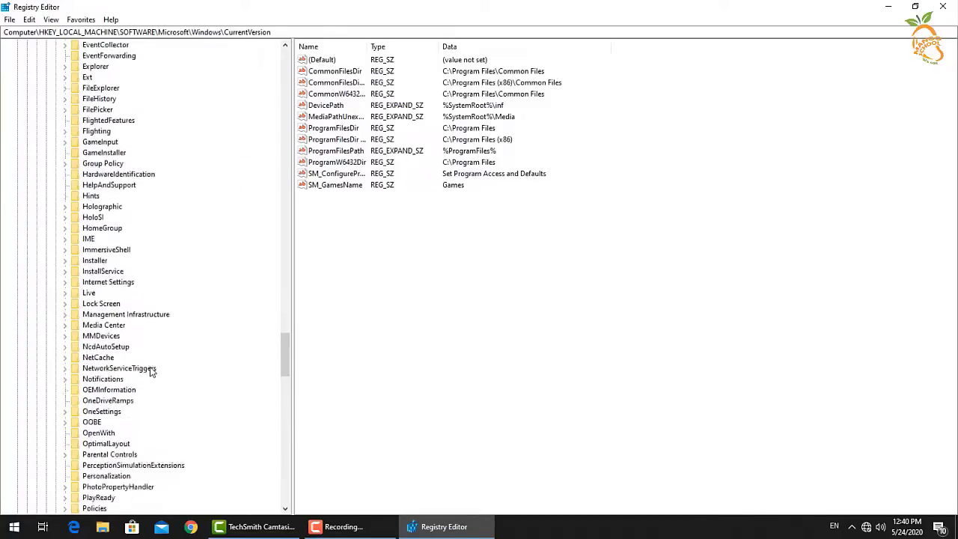
{"action": "scroll", "coordinate": [151, 371], "scroll_direction": "down", "scroll_amount": 6}
{"action": "left_click", "coordinate": [89, 444]}
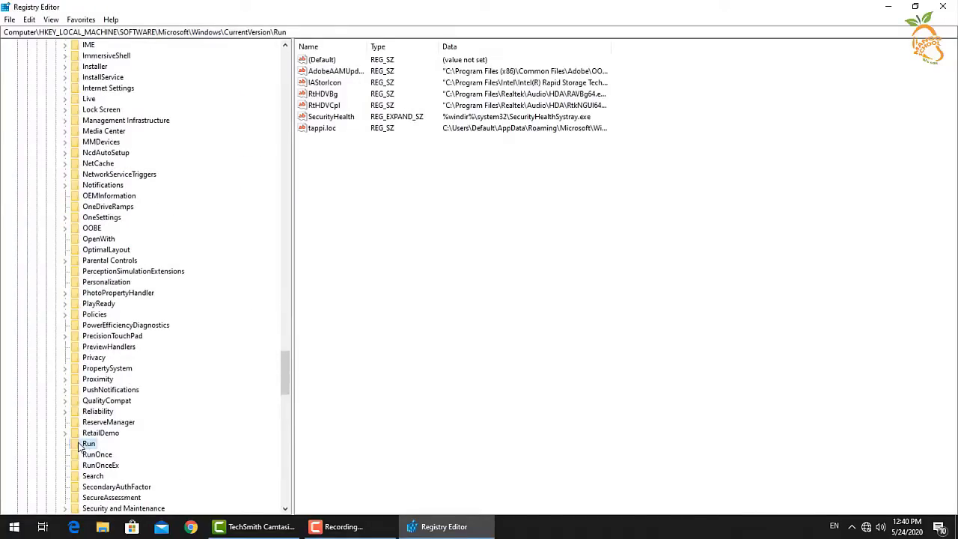
Delete the tappi.loc value from the HKLM Run key
{"action": "left_click", "coordinate": [324, 132]}
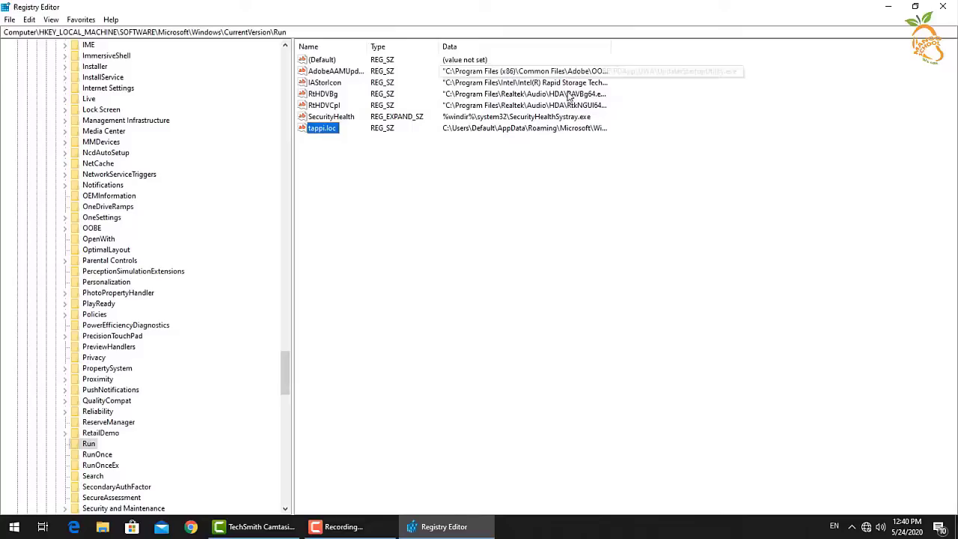
{"action": "right_click", "coordinate": [322, 128]}
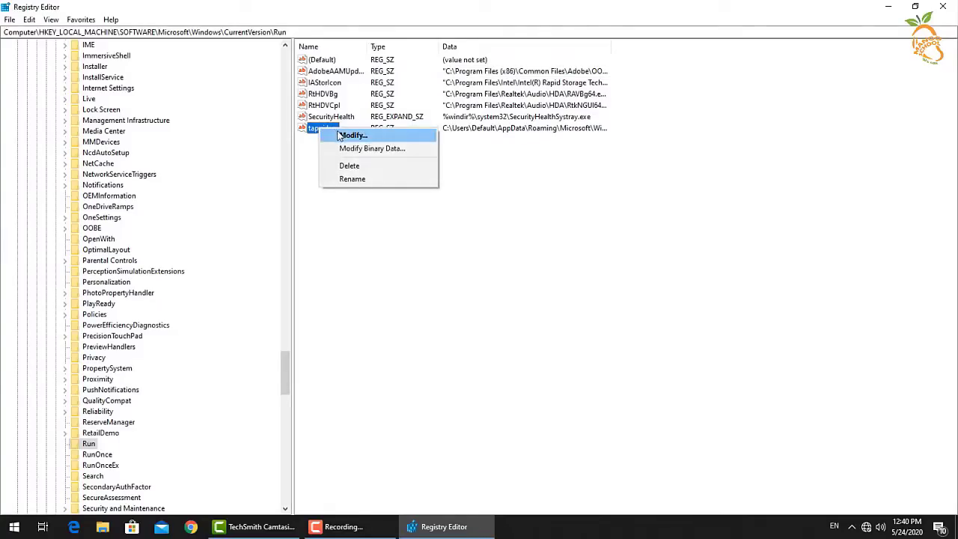
{"action": "left_click", "coordinate": [342, 166]}
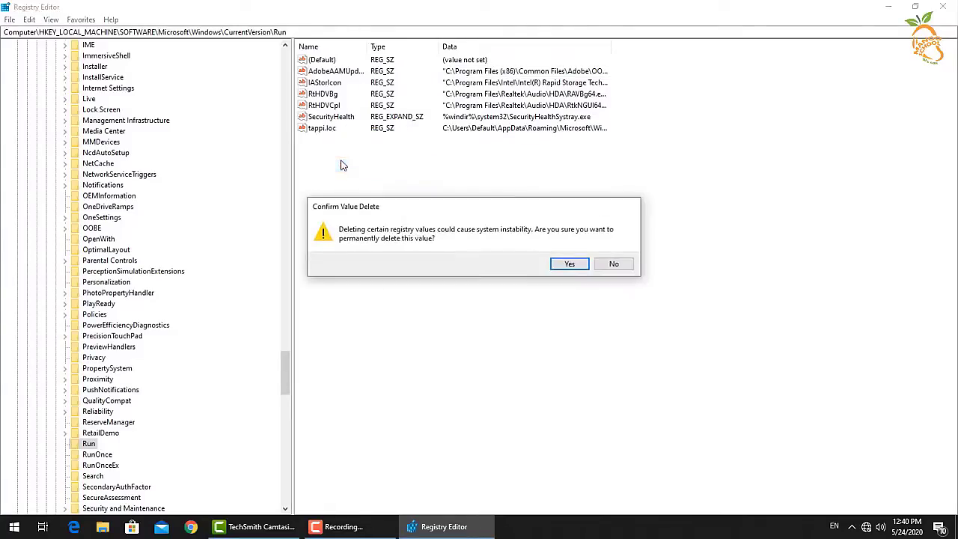
{"action": "left_click", "coordinate": [569, 265]}
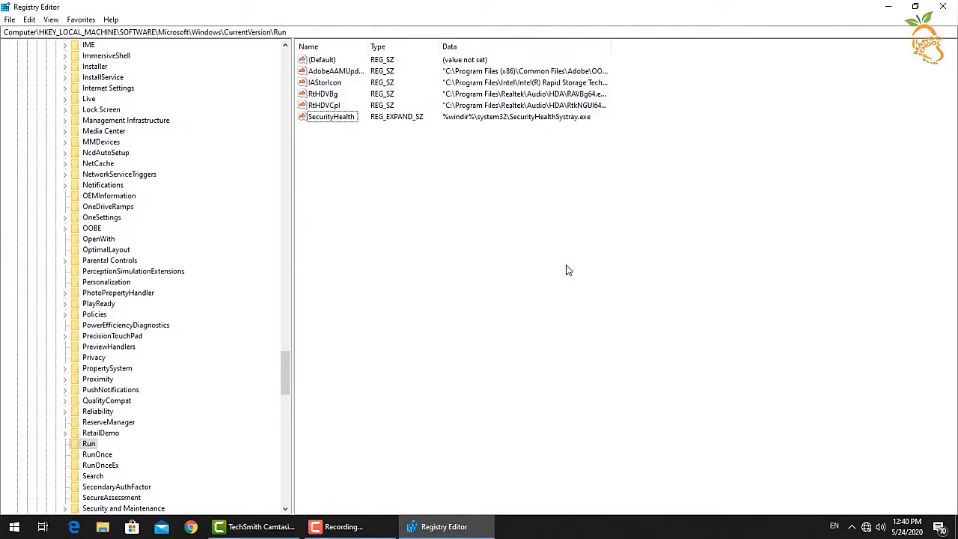
{"action": "left_click", "coordinate": [90, 447]}
{"action": "key", "text": "Left"}
Collapse the HKLM tree and expand HKEY_CURRENT_USER\Software\Microsoft
{"action": "key", "text": "Left"}
{"action": "key", "text": "Left"}
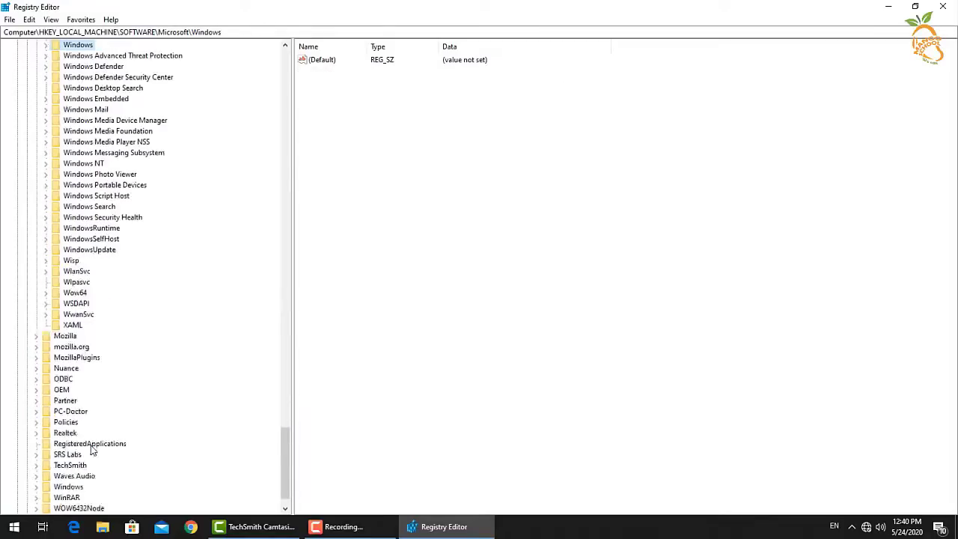
{"action": "key", "text": "Left"}
{"action": "key", "text": "Left"}
{"action": "key", "text": "Left"}
{"action": "key", "text": "Left"}
{"action": "key", "text": "Left"}
{"action": "key", "text": "Left"}
{"action": "key", "text": "Left"}
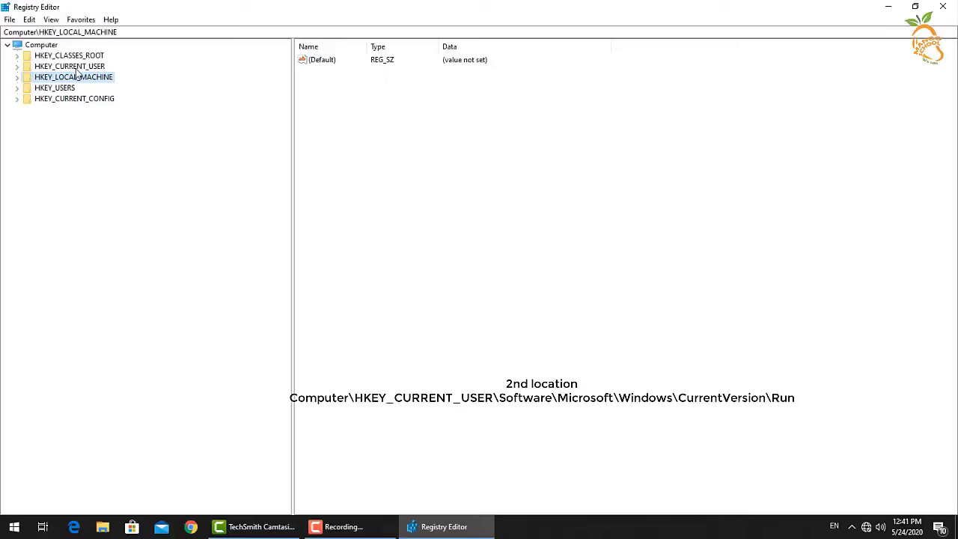
{"action": "double_click", "coordinate": [76, 67]}
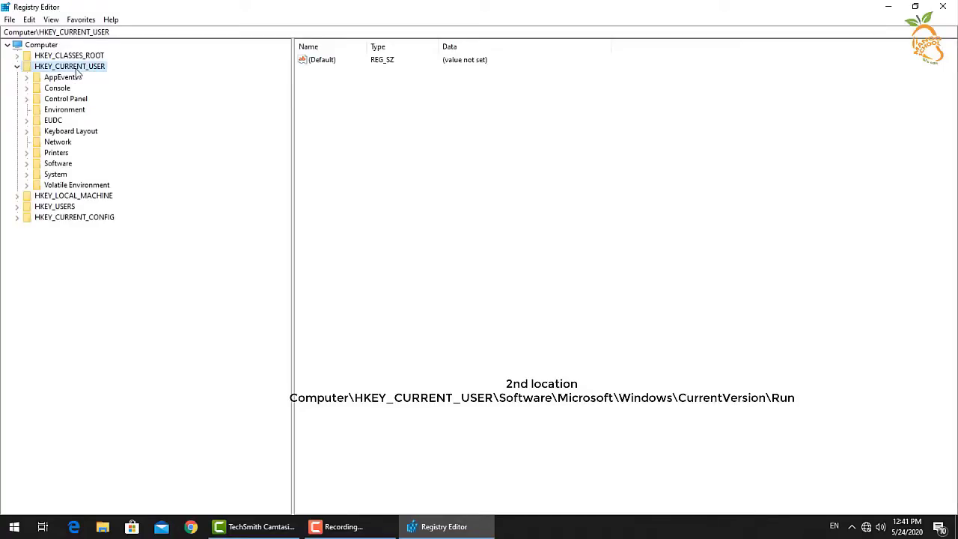
{"action": "double_click", "coordinate": [62, 165]}
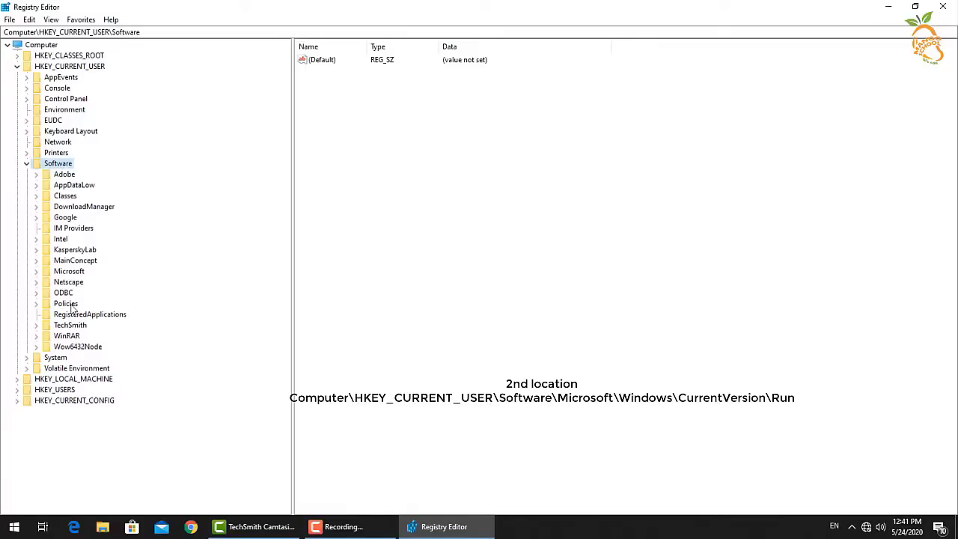
{"action": "double_click", "coordinate": [71, 272]}
{"action": "scroll", "coordinate": [72, 277], "scroll_direction": "down", "scroll_amount": 2}
{"action": "scroll", "coordinate": [100, 281], "scroll_direction": "down", "scroll_amount": 1}
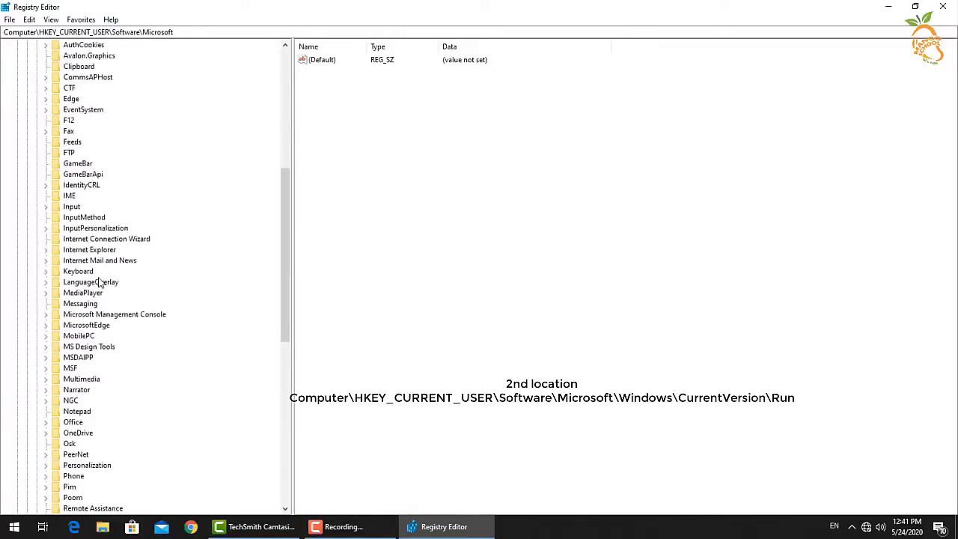
{"action": "scroll", "coordinate": [100, 281], "scroll_direction": "down", "scroll_amount": 3}
{"action": "scroll", "coordinate": [100, 282], "scroll_direction": "down", "scroll_amount": 3}
{"action": "scroll", "coordinate": [99, 283], "scroll_direction": "down", "scroll_amount": 2}
{"action": "scroll", "coordinate": [99, 282], "scroll_direction": "down", "scroll_amount": 4}
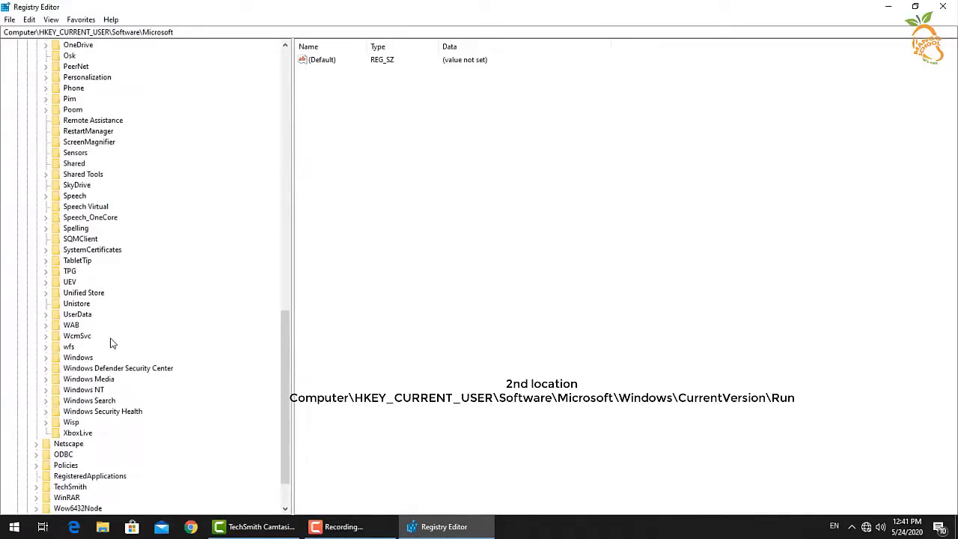
Expand Windows\CurrentVersion and show the HKCU Run key's startup values
{"action": "left_click", "coordinate": [92, 358]}
{"action": "double_click", "coordinate": [92, 359]}
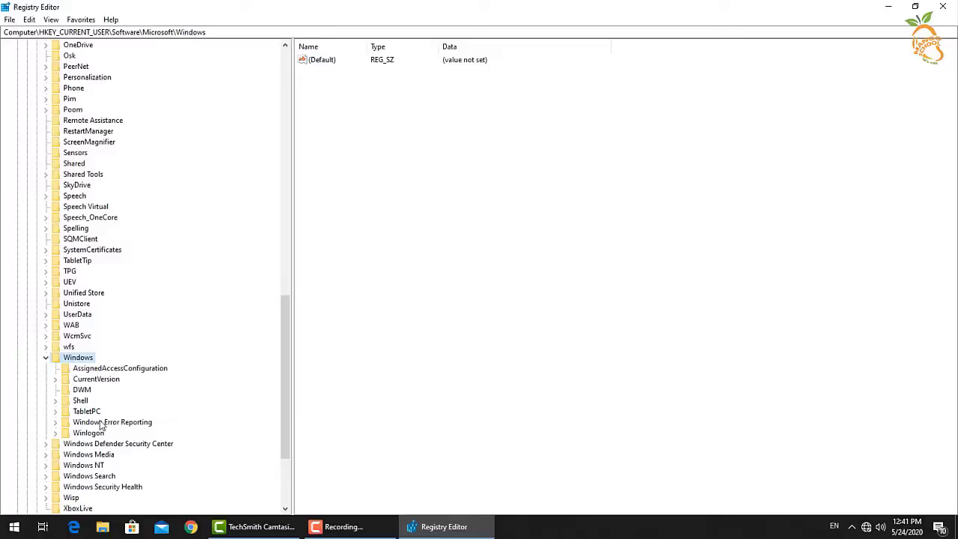
{"action": "left_click", "coordinate": [105, 380]}
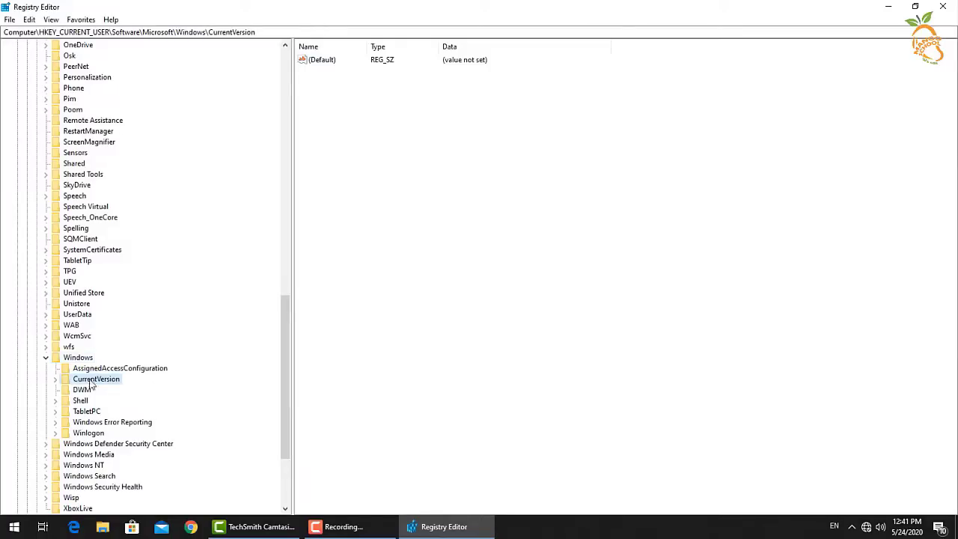
{"action": "double_click", "coordinate": [95, 380]}
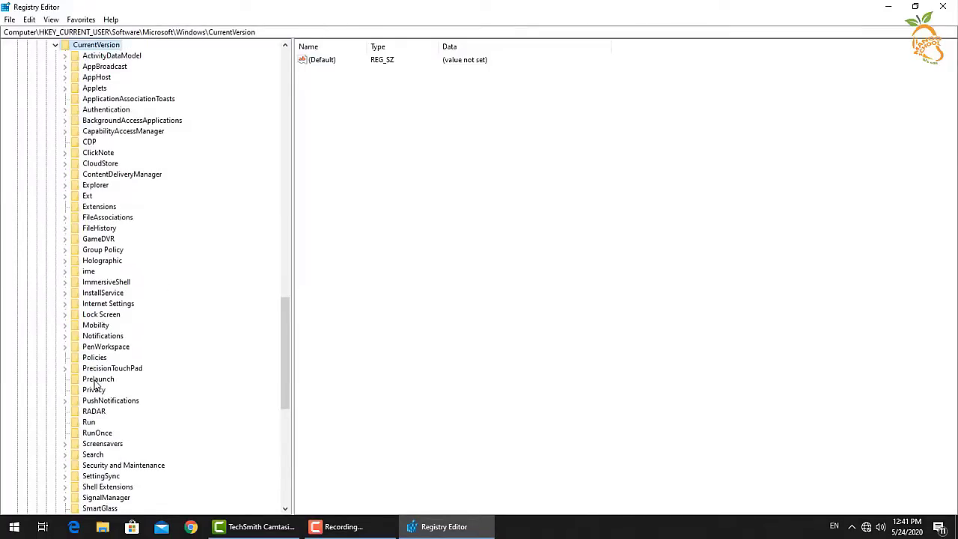
{"action": "scroll", "coordinate": [97, 299], "scroll_direction": "down", "scroll_amount": 6}
{"action": "scroll", "coordinate": [97, 300], "scroll_direction": "down", "scroll_amount": 1}
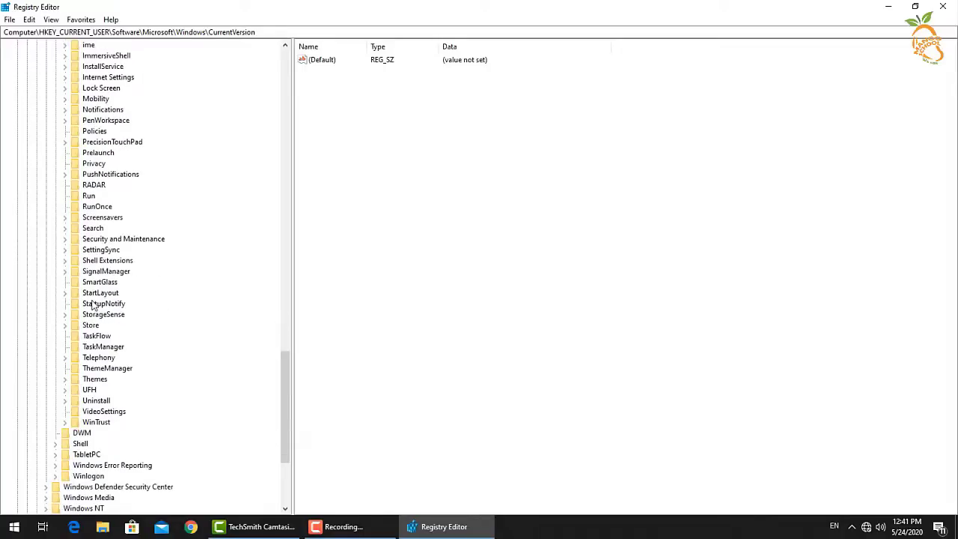
{"action": "left_click", "coordinate": [90, 196]}
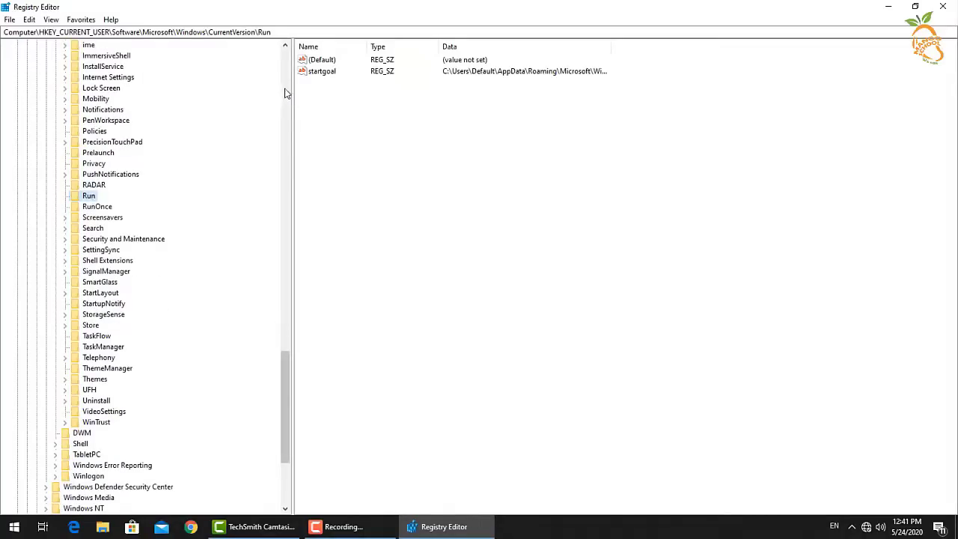
Delete the startgoal value from the HKCU Run key and close Registry Editor
{"action": "left_click", "coordinate": [327, 74]}
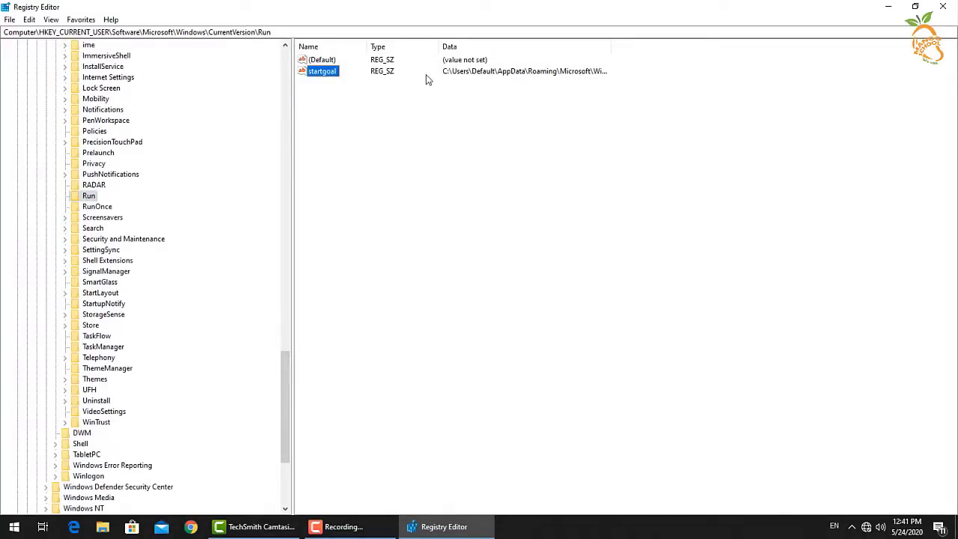
{"action": "right_click", "coordinate": [318, 80]}
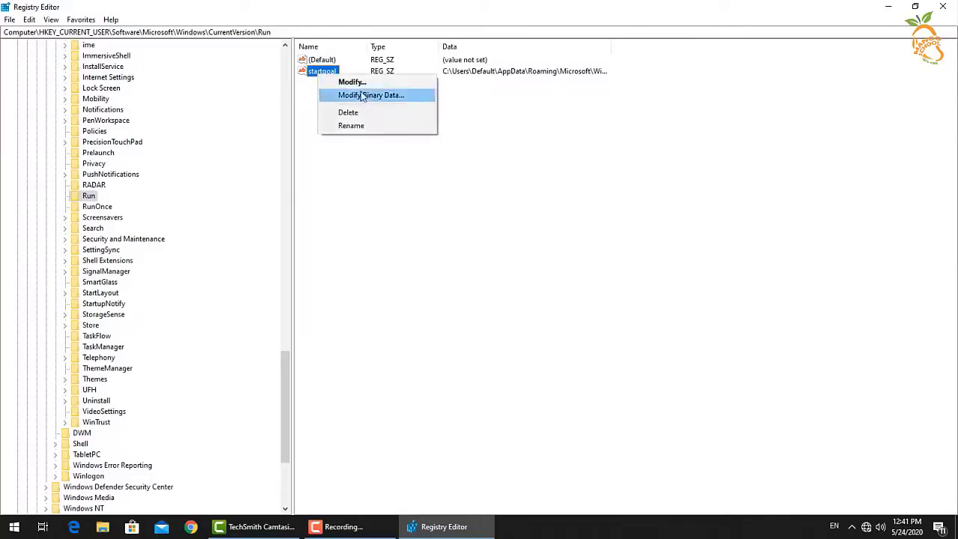
{"action": "left_click", "coordinate": [364, 112]}
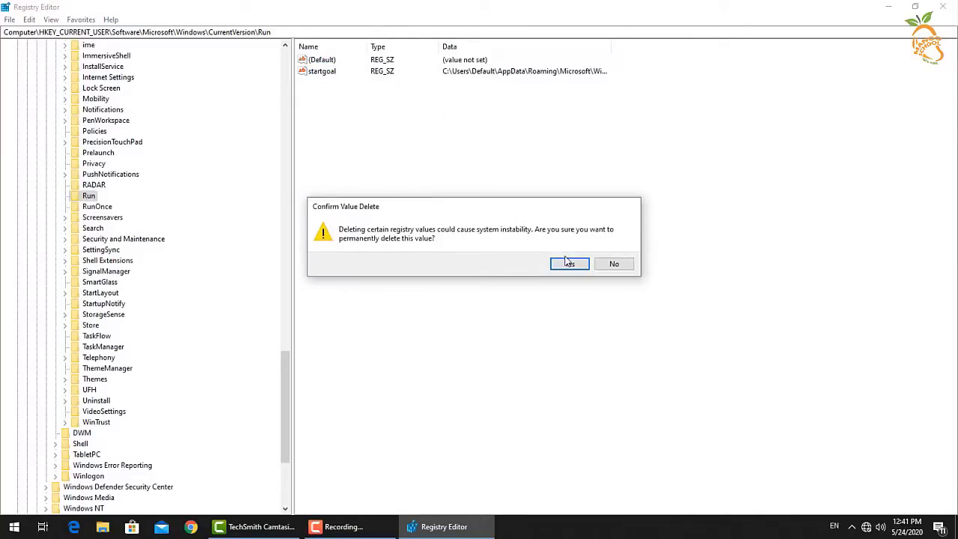
{"action": "left_click", "coordinate": [568, 262]}
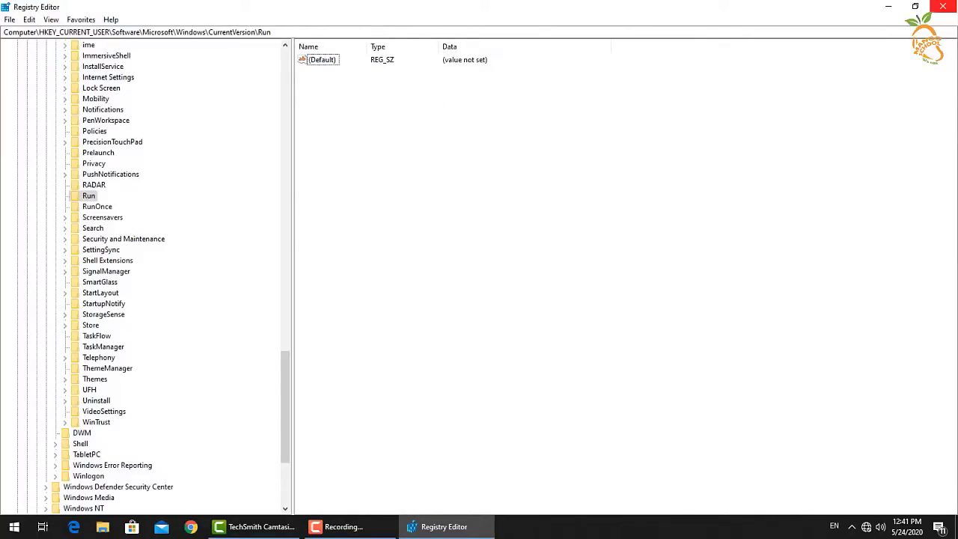
{"action": "left_click", "coordinate": [943, 7]}
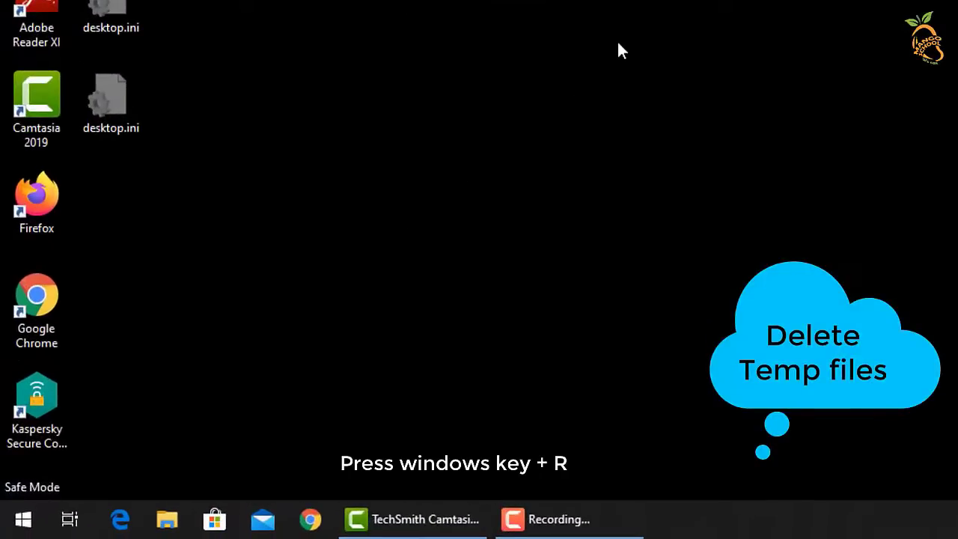
Open the %temp% folder from the Run box
{"action": "key", "text": "super+r"}
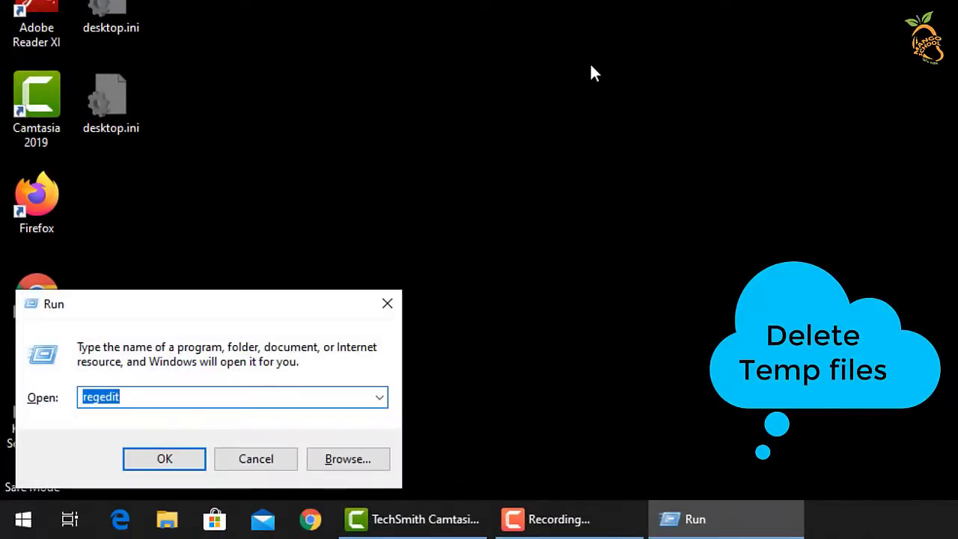
{"action": "type", "text": "%temp%"}
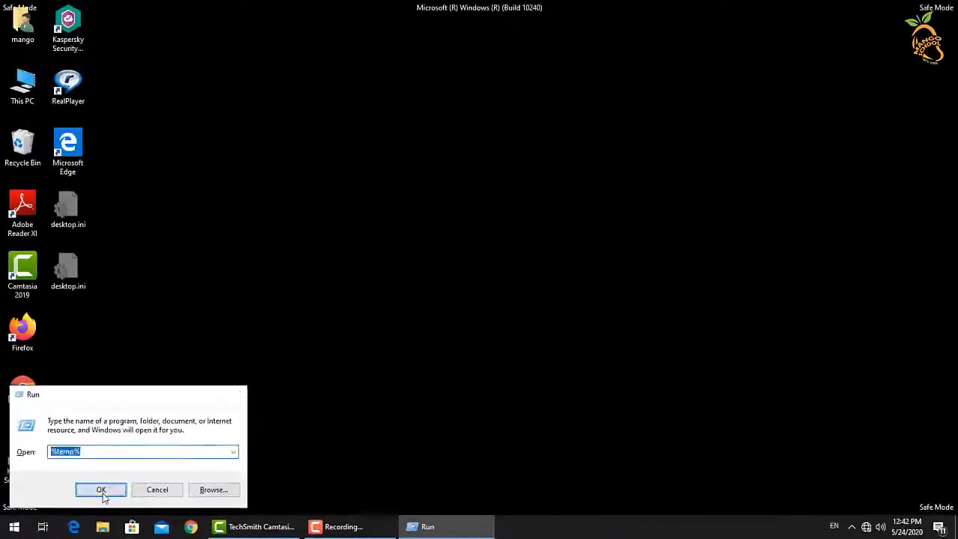
{"action": "left_click", "coordinate": [101, 490]}
Delete all Temp items, skipping the in-use CamRec0 folder for all, and close the window
{"action": "key", "text": "ctrl+a"}
{"action": "right_click", "coordinate": [250, 222]}
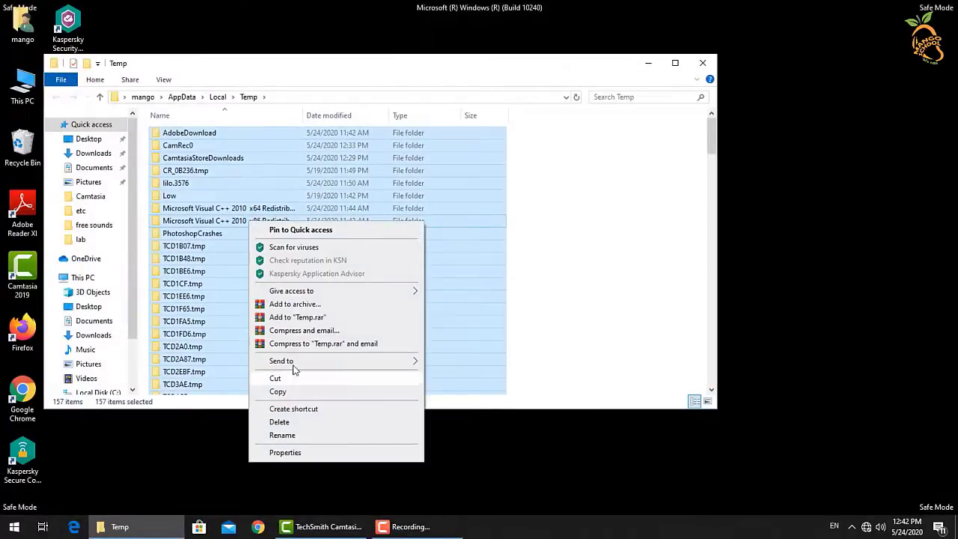
{"action": "left_click", "coordinate": [279, 421]}
{"action": "left_click", "coordinate": [442, 203]}
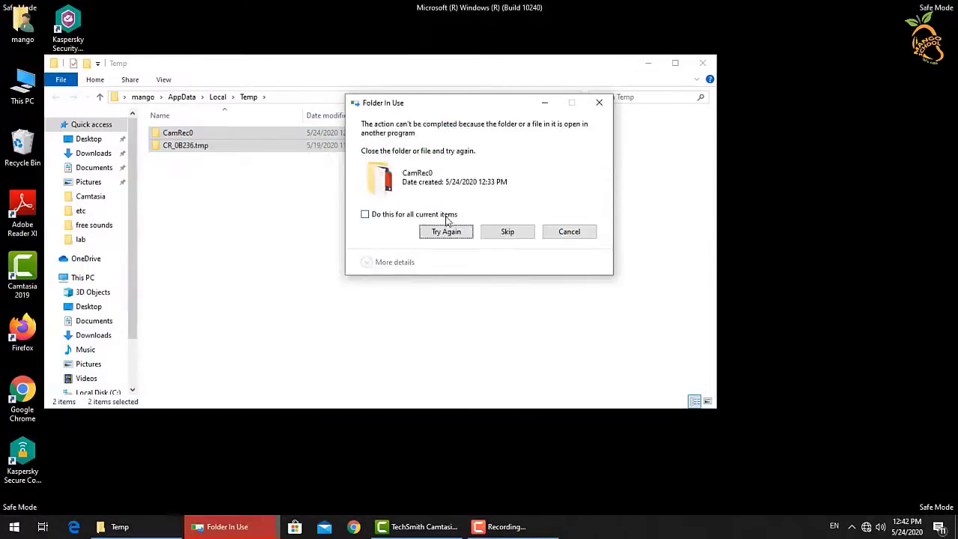
{"action": "left_click", "coordinate": [447, 217]}
{"action": "left_click", "coordinate": [430, 216]}
{"action": "left_click", "coordinate": [503, 234]}
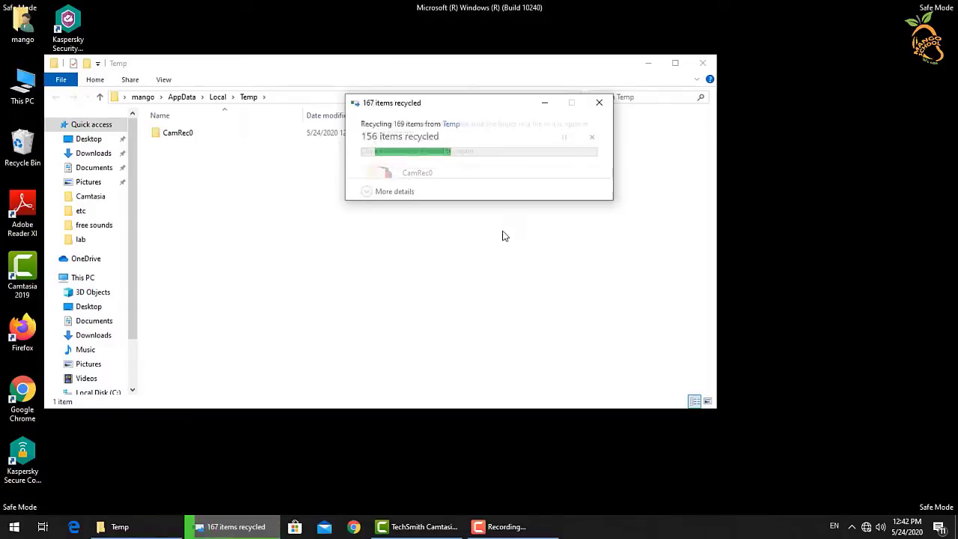
{"action": "left_click", "coordinate": [702, 63]}
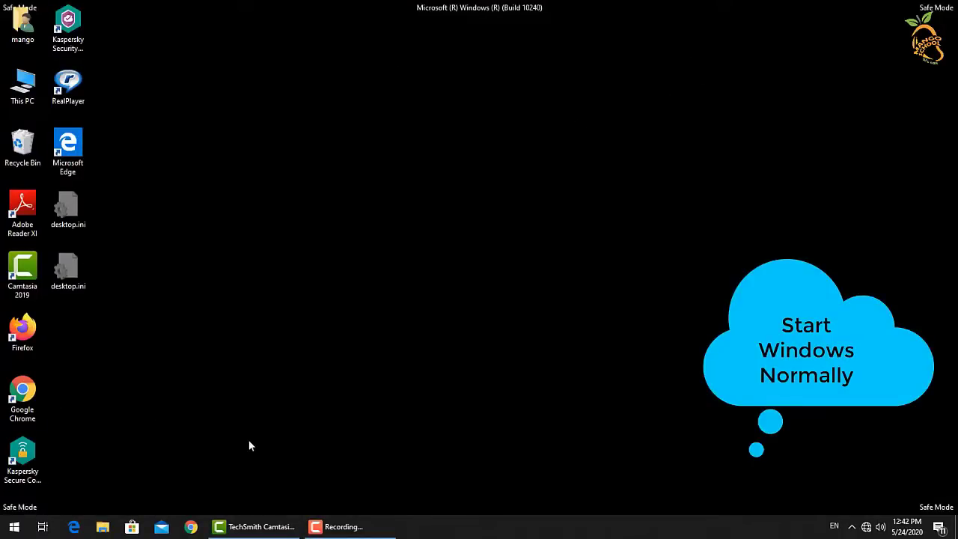
Run msconfig and clear Safe boot on the Boot tab so Windows restarts normally
{"action": "key", "text": "super+r"}
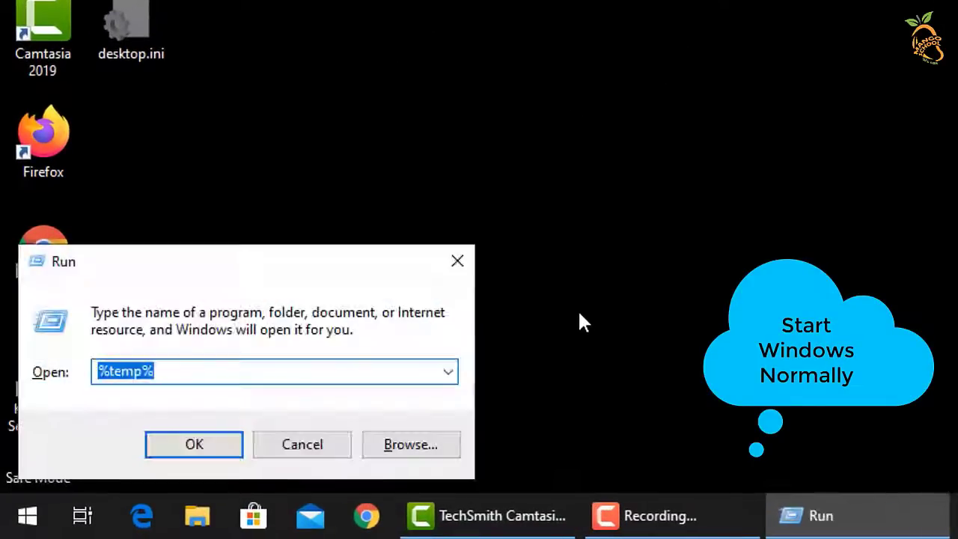
{"action": "type", "text": "msco"}
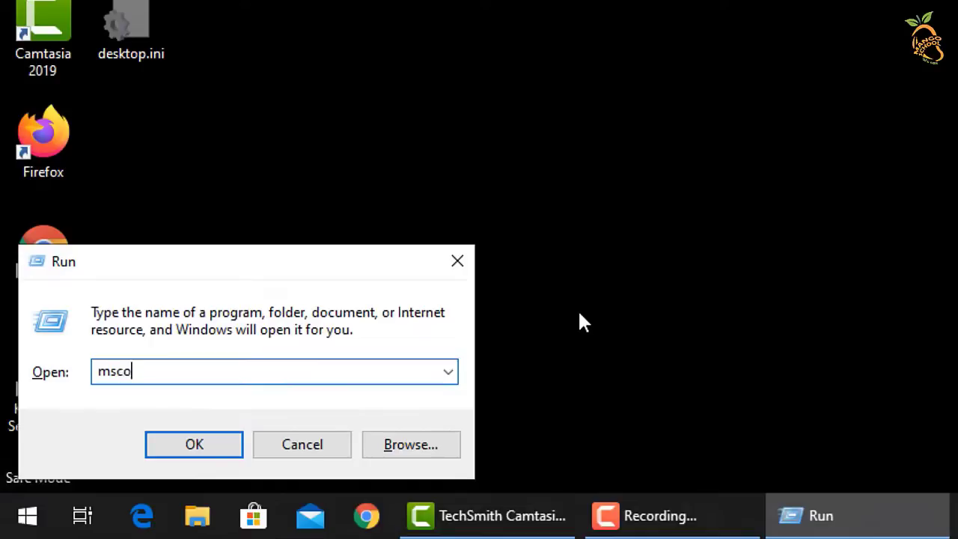
{"action": "type", "text": "nfig"}
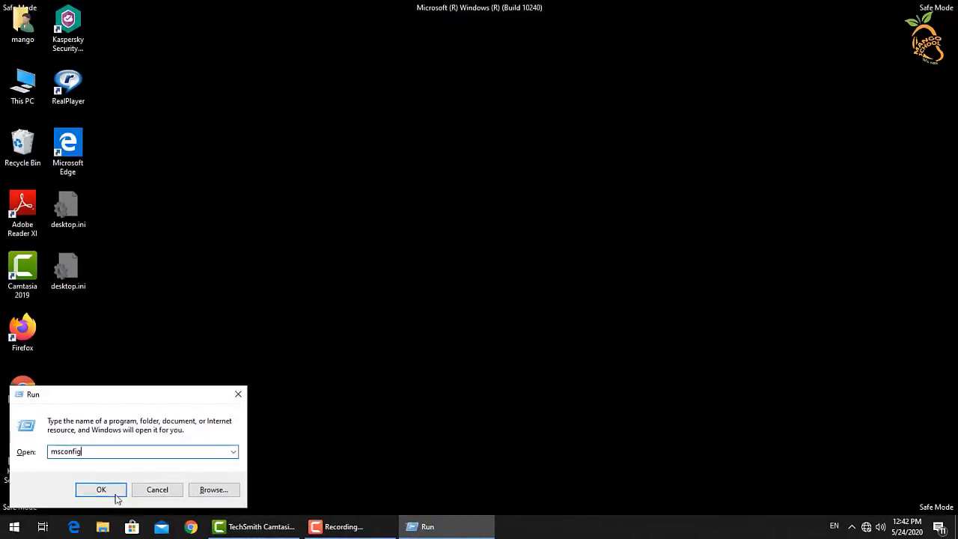
{"action": "left_click", "coordinate": [114, 493]}
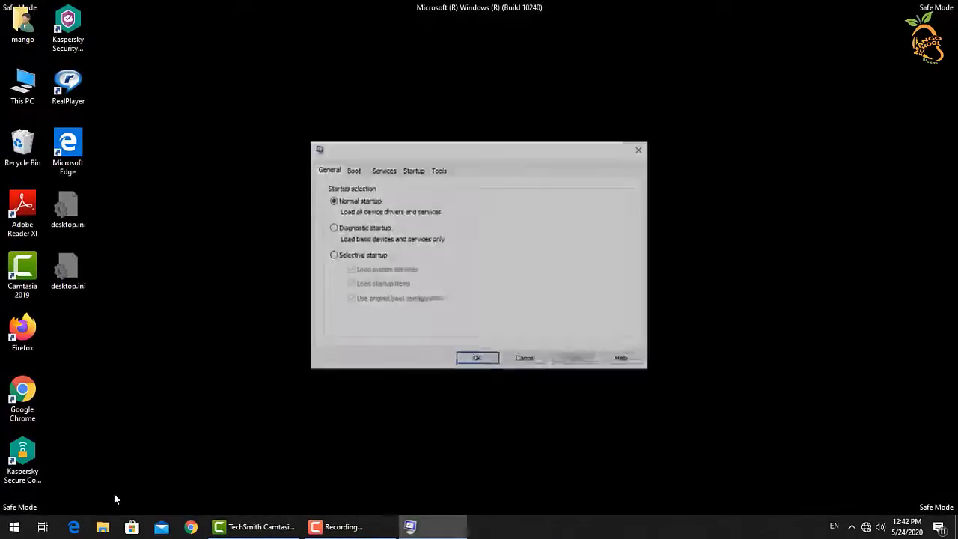
{"action": "left_click", "coordinate": [353, 171]}
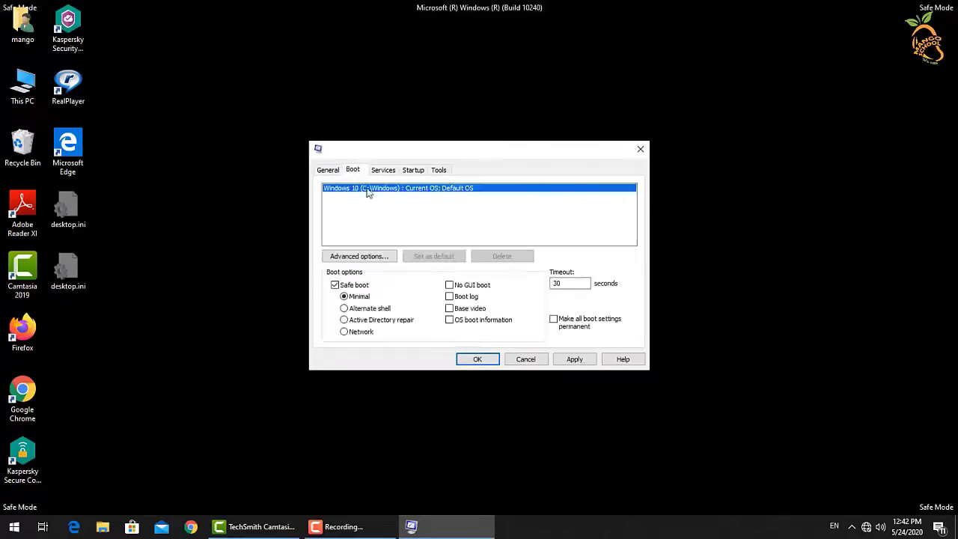
{"action": "left_click", "coordinate": [328, 171]}
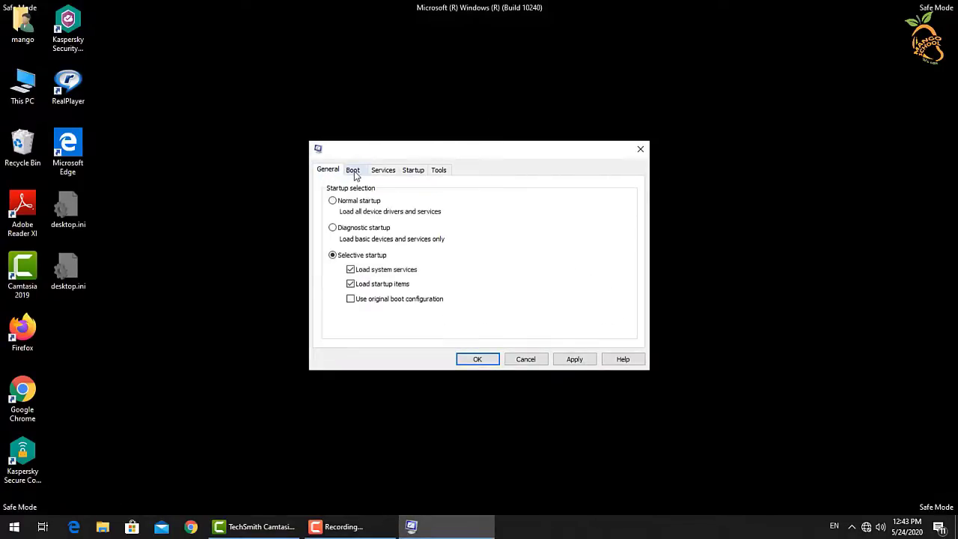
{"action": "left_click", "coordinate": [348, 289]}
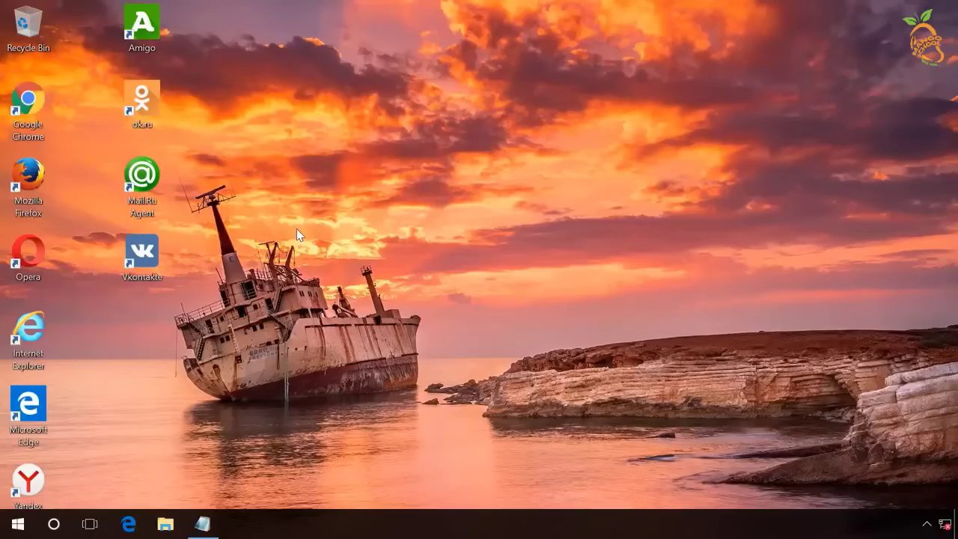
Open the Google Chrome shortcut's Properties and trim its Target to end at chrome.exe
{"action": "right_click", "coordinate": [31, 114]}
{"action": "left_click", "coordinate": [84, 382]}
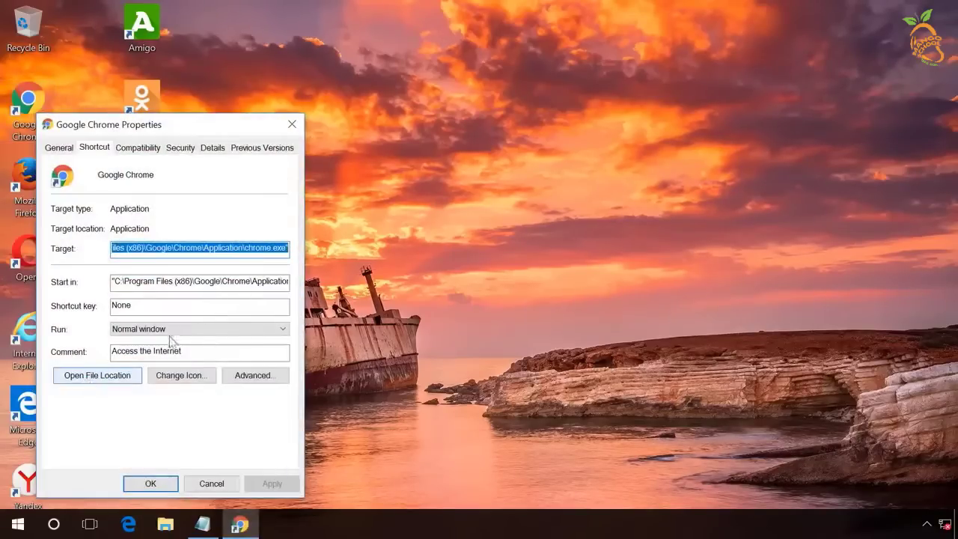
{"action": "left_click_drag", "start_coordinate": [220, 131], "coordinate": [405, 111]}
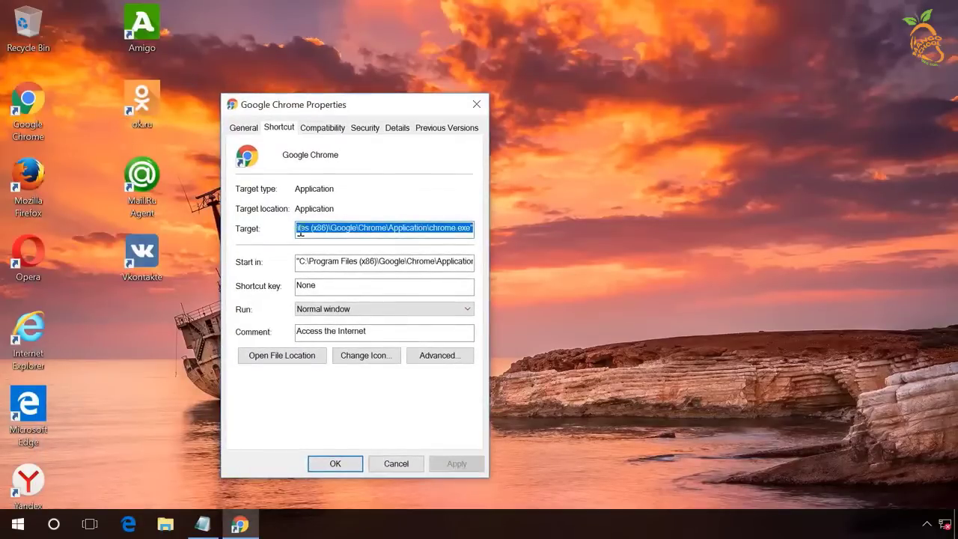
{"action": "left_click", "coordinate": [411, 222]}
{"action": "mouse_move", "coordinate": [413, 227]}
{"action": "left_mouse_down"}
{"action": "mouse_move", "coordinate": [299, 228]}
{"action": "mouse_move", "coordinate": [455, 228]}
{"action": "left_mouse_up"}
{"action": "left_click", "coordinate": [326, 229]}
{"action": "left_click", "coordinate": [454, 229]}
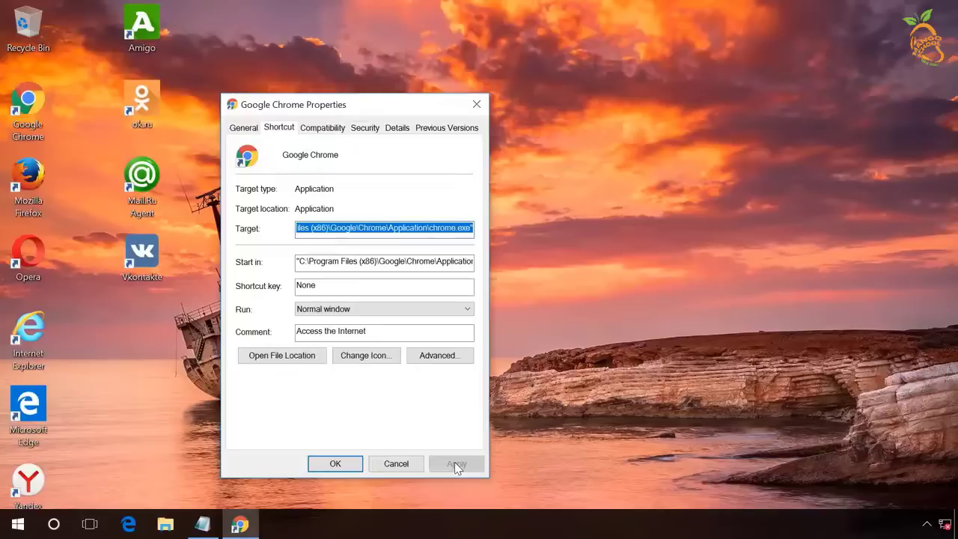
Save the cleaned Chrome shortcut, then show Chrome's advanced settings
{"action": "left_click", "coordinate": [456, 463]}
{"action": "left_click", "coordinate": [335, 463]}
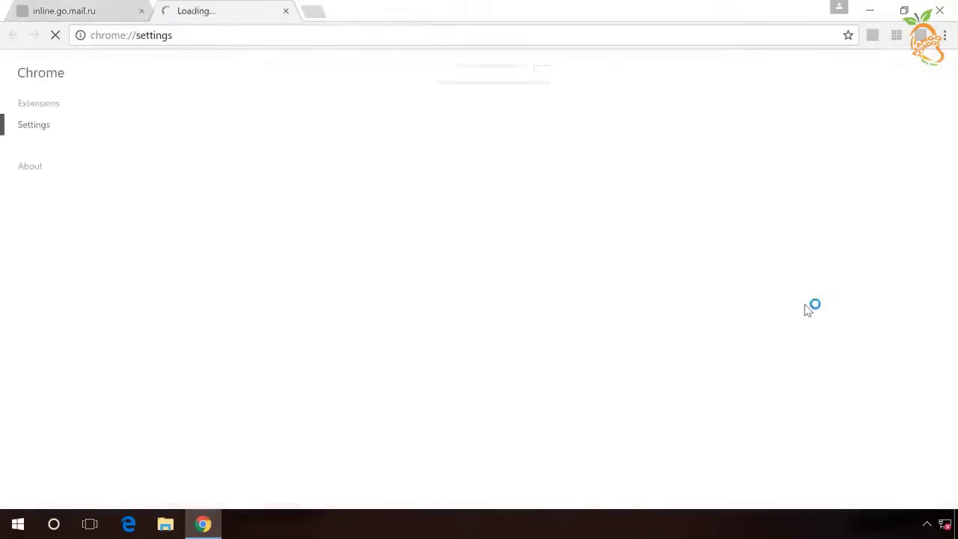
{"action": "scroll", "coordinate": [935, 314], "scroll_direction": "down", "scroll_amount": 3}
{"action": "scroll", "coordinate": [947, 417], "scroll_direction": "down", "scroll_amount": 3}
{"action": "scroll", "coordinate": [948, 417], "scroll_direction": "down", "scroll_amount": 1}
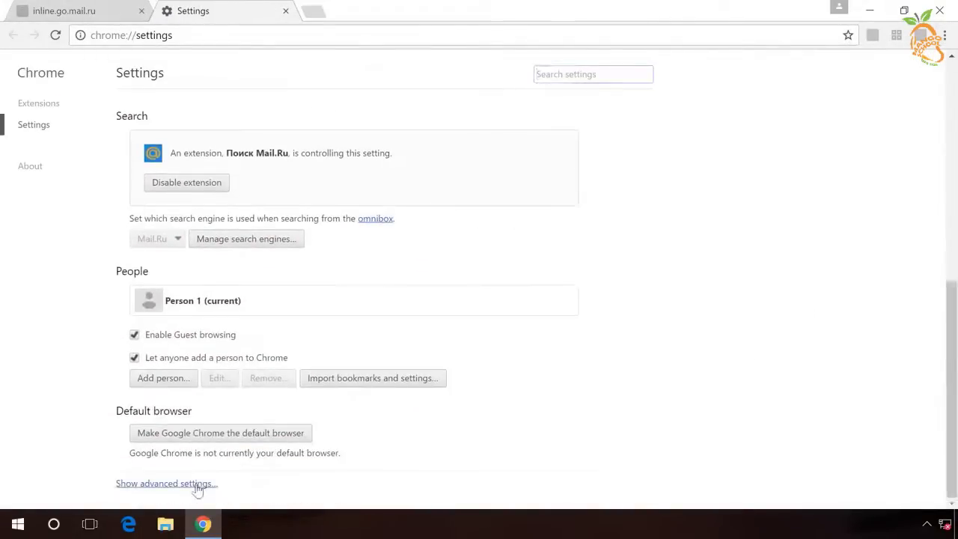
{"action": "left_click", "coordinate": [199, 486]}
Bring up the Reset settings confirmation at the bottom of Chrome's settings
{"action": "left_click_drag", "start_coordinate": [949, 242], "coordinate": [952, 463]}
{"action": "scroll", "coordinate": [952, 463], "scroll_direction": "down", "scroll_amount": 2}
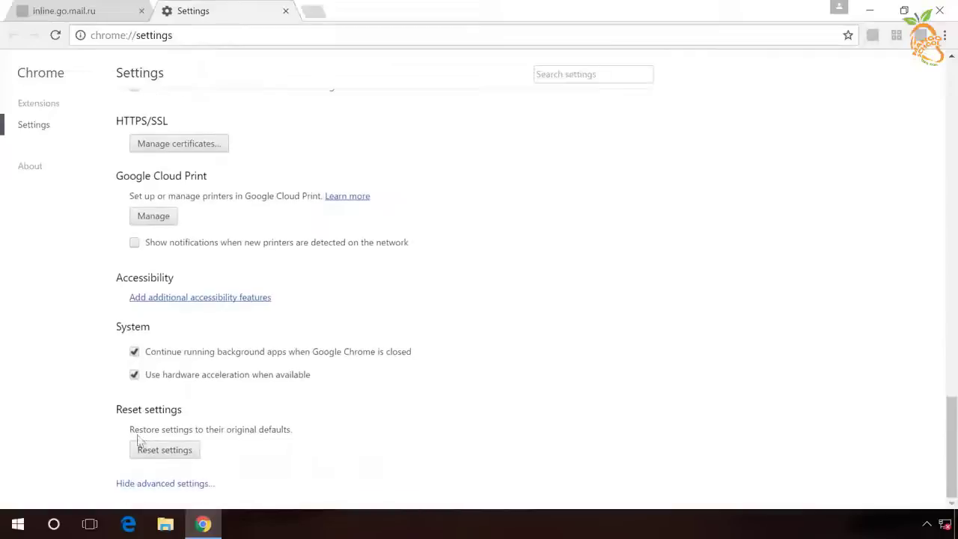
{"action": "left_click", "coordinate": [156, 454]}
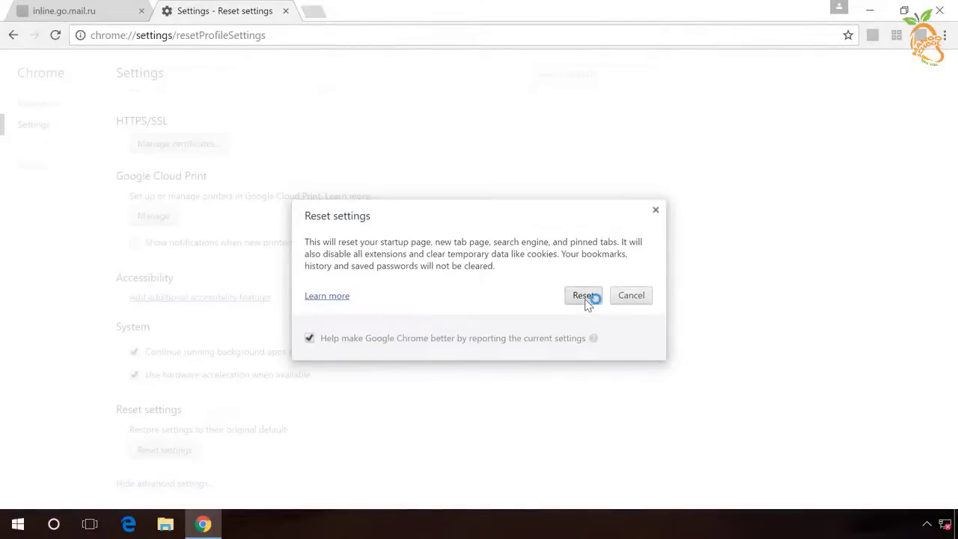